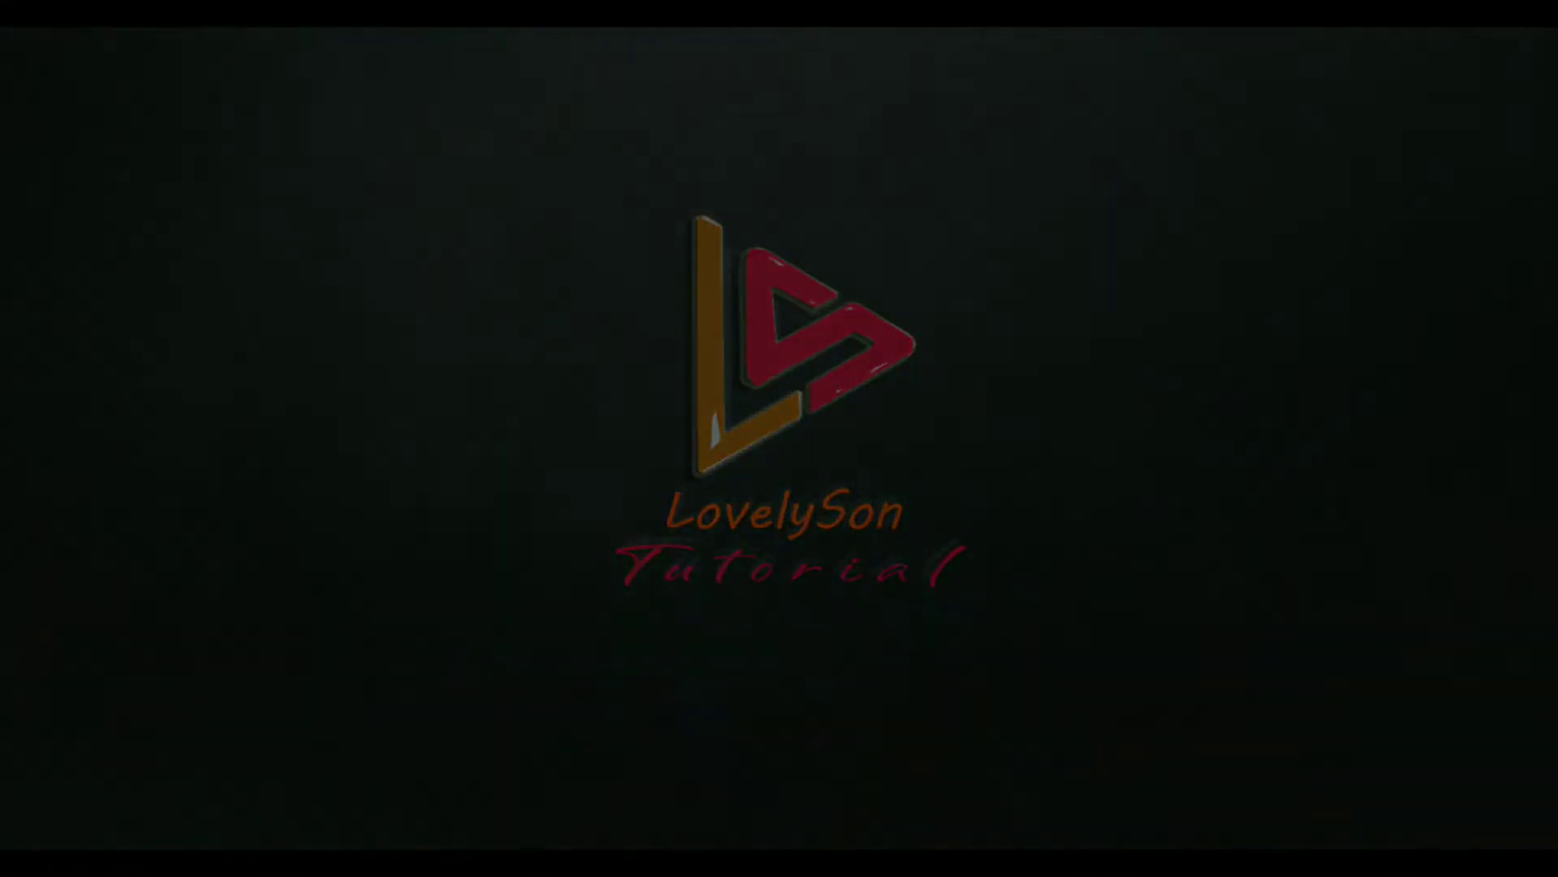
Refresh the desktop and restore the Photoshop window with the red HORROR design.
{"action": "right_click", "coordinate": [919, 294]}
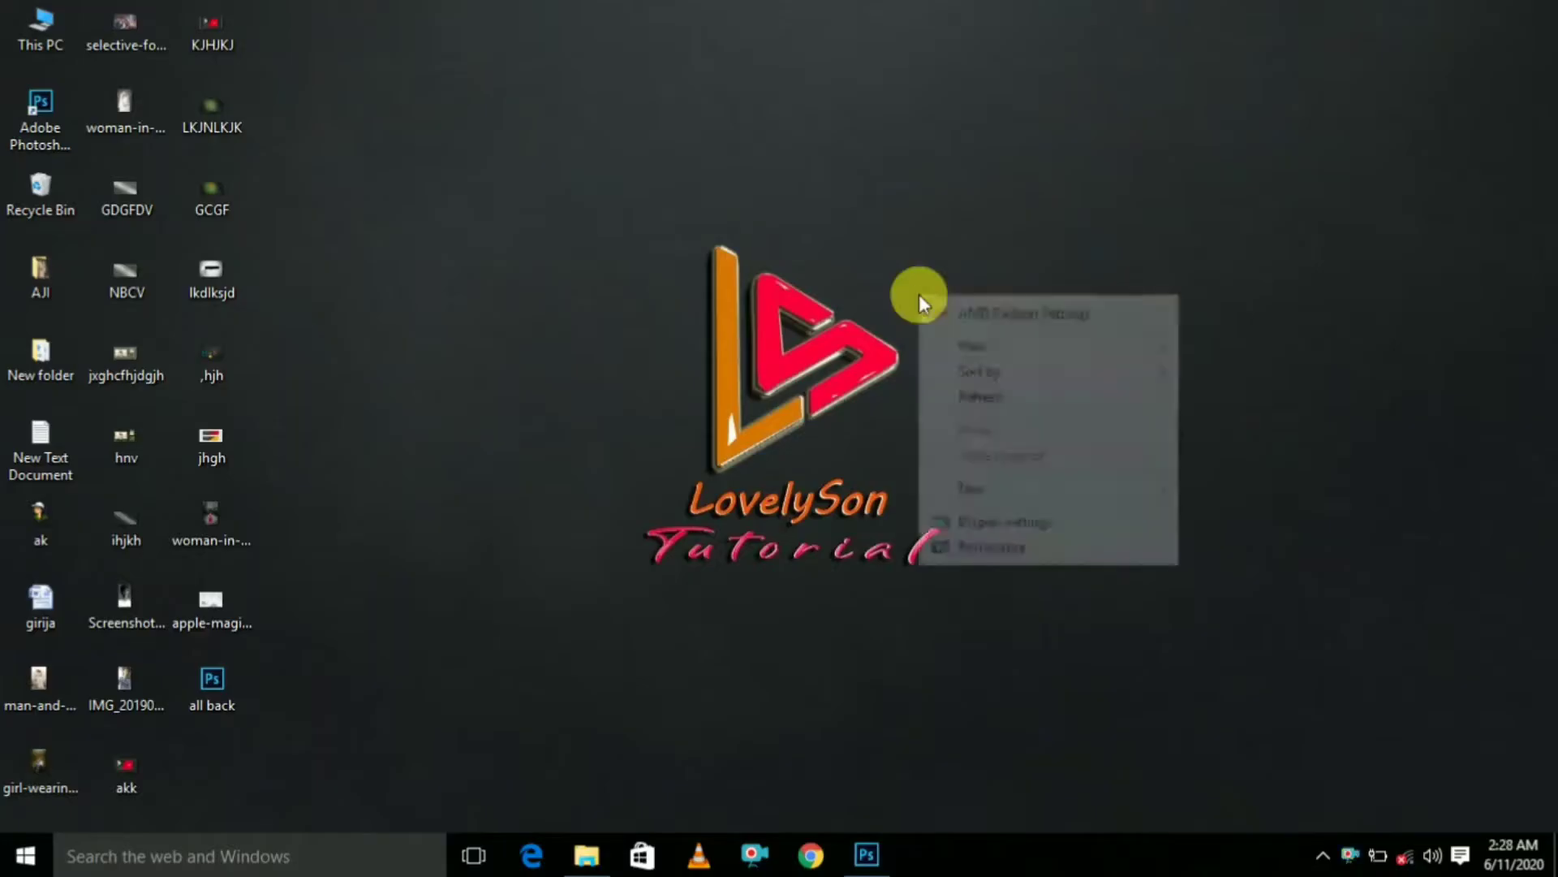
{"action": "left_click", "coordinate": [966, 398]}
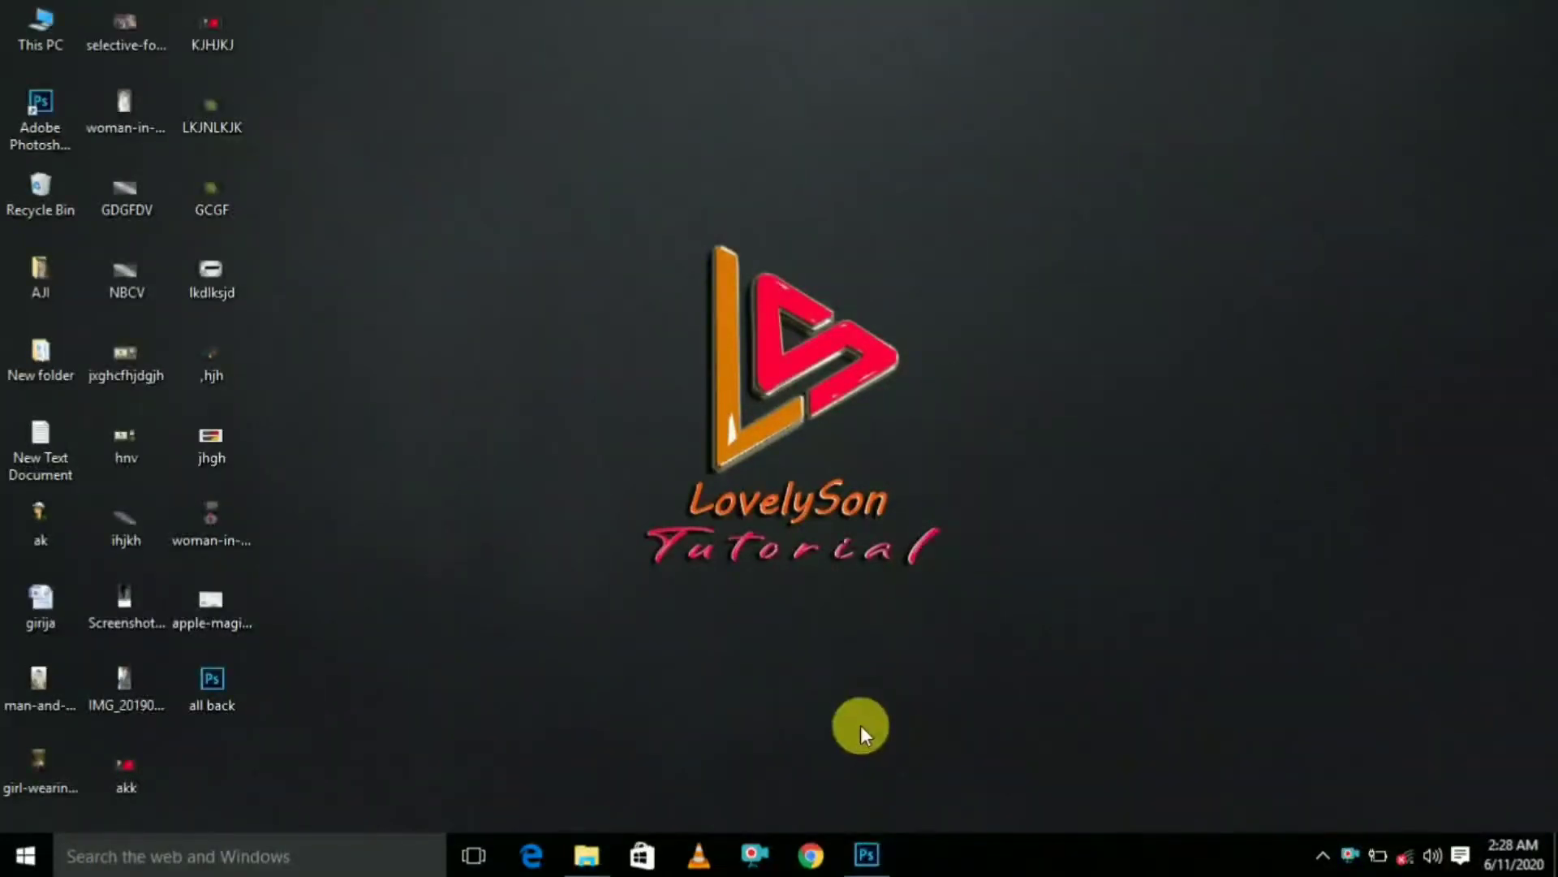
{"action": "left_click", "coordinate": [868, 854]}
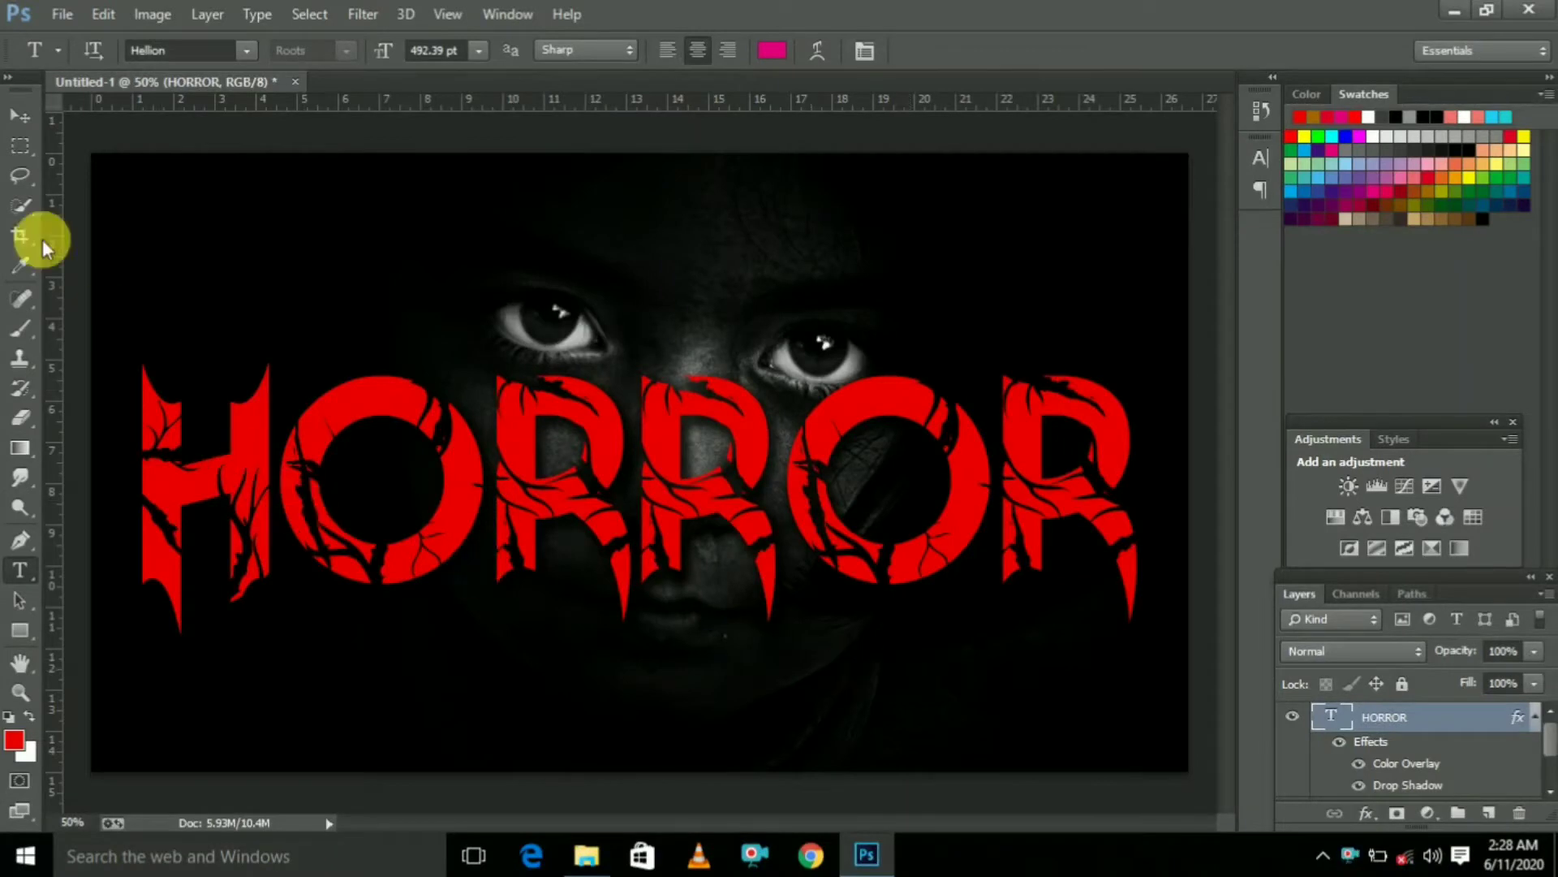
Delete the HORROR text layer, leaving the dark face photo above the Background.
{"action": "left_click", "coordinate": [21, 120]}
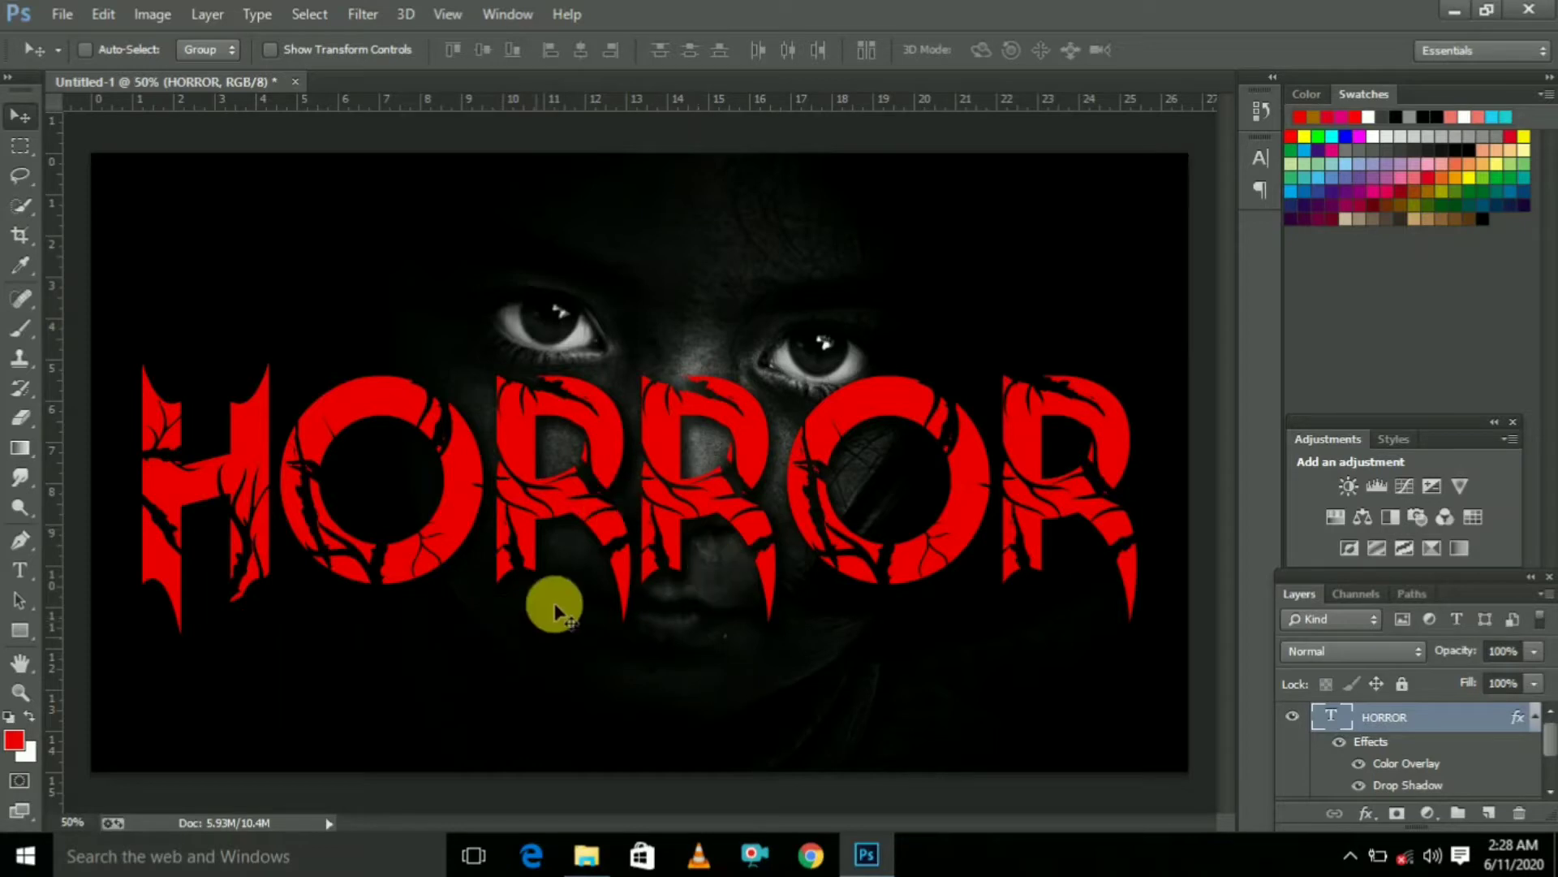
{"action": "right_click", "coordinate": [1398, 721]}
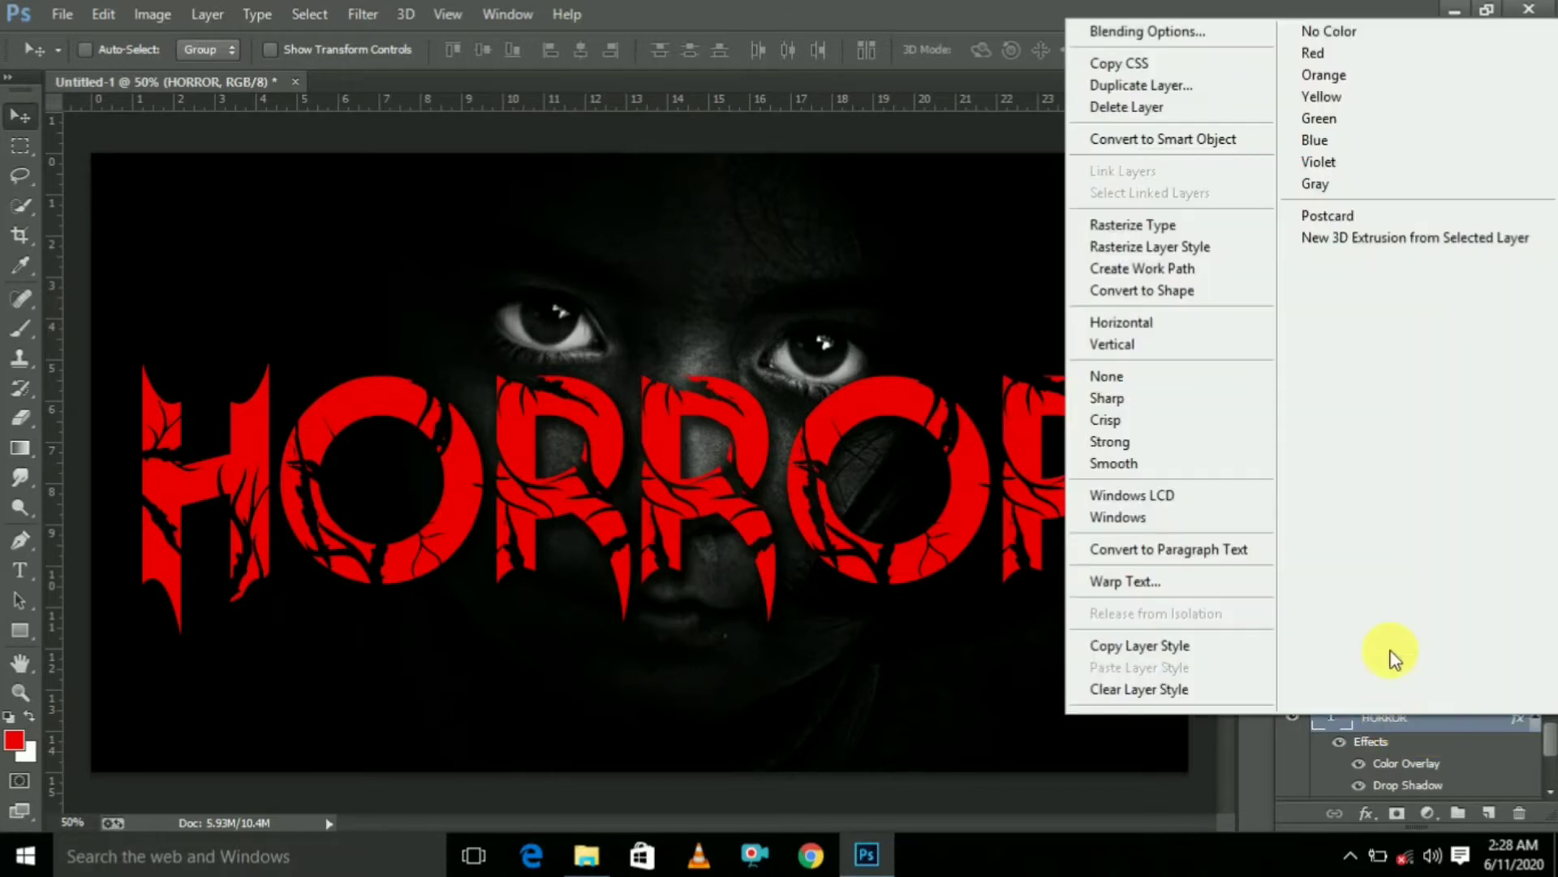
{"action": "left_click", "coordinate": [1157, 111]}
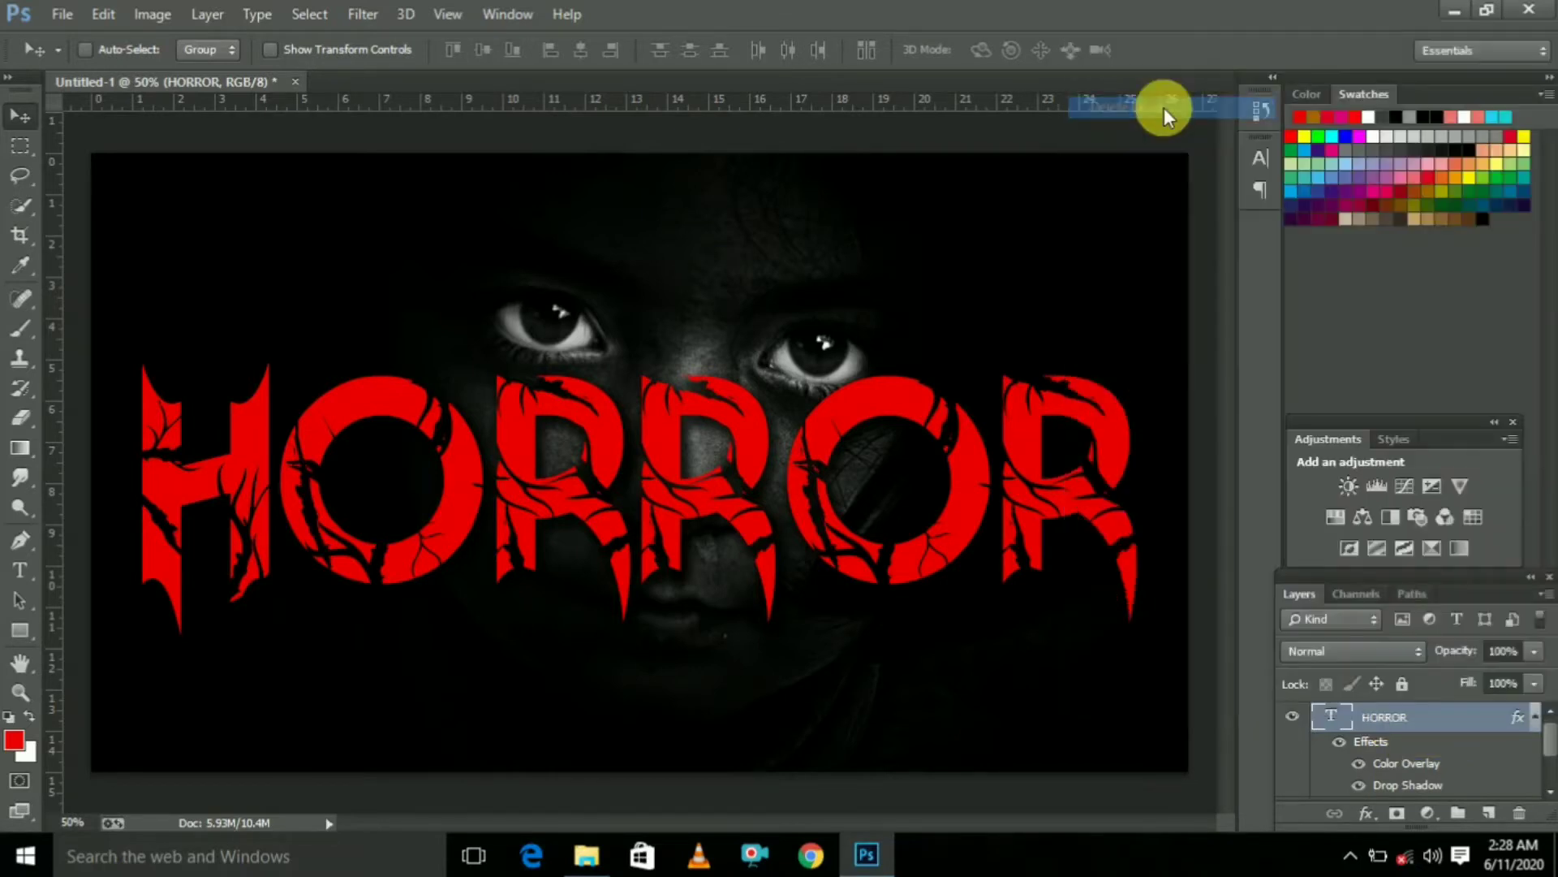
{"action": "left_click", "coordinate": [736, 326]}
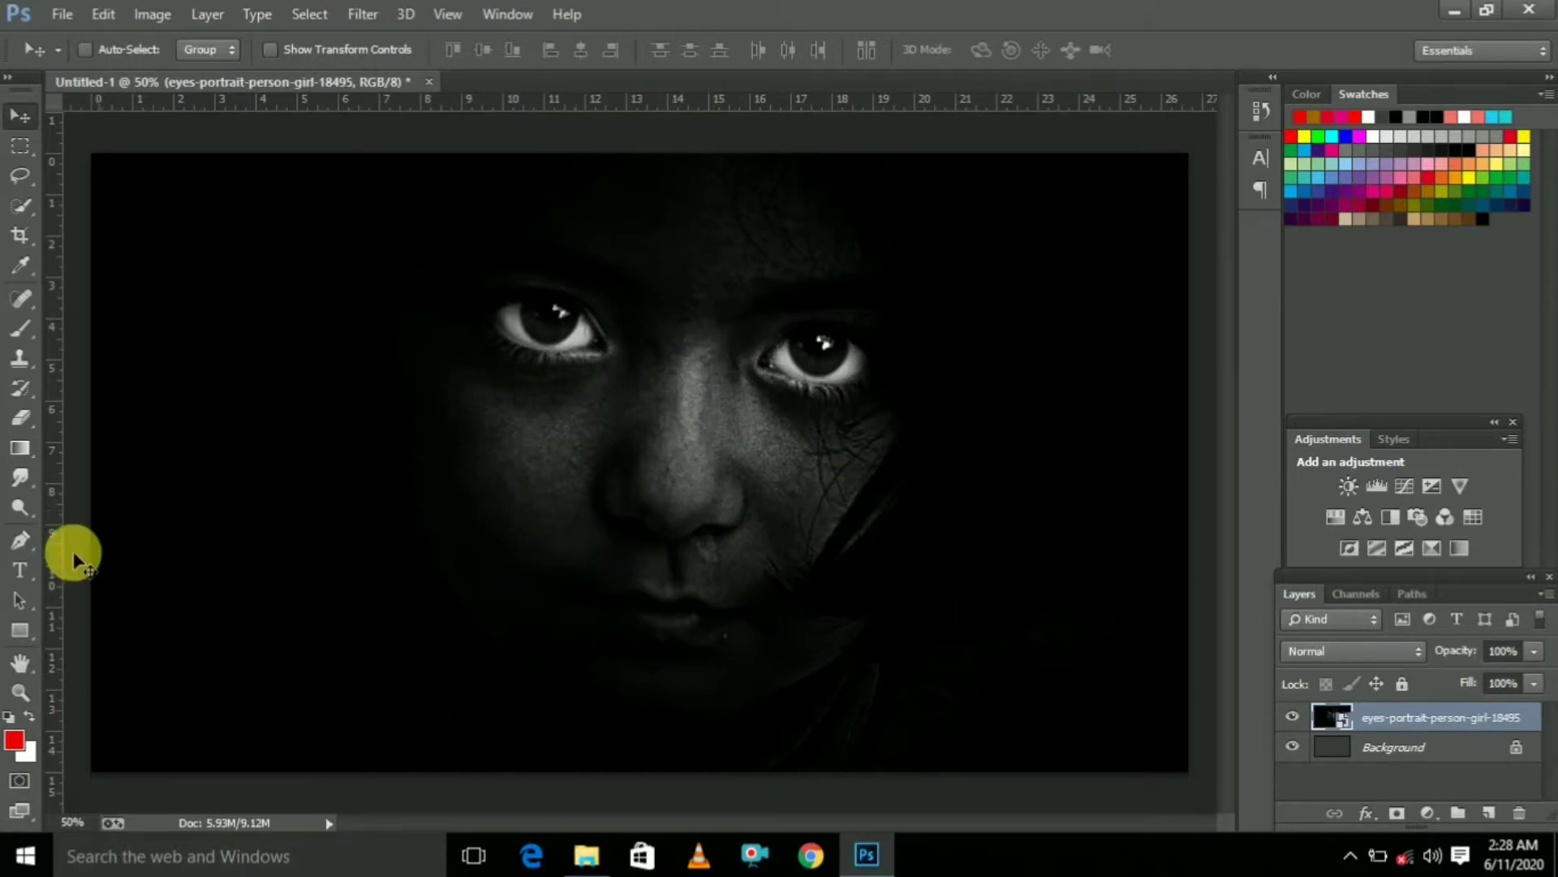
Add a 72 pt pink 'HORROR' text layer on the left of the face photo.
{"action": "left_click", "coordinate": [22, 568]}
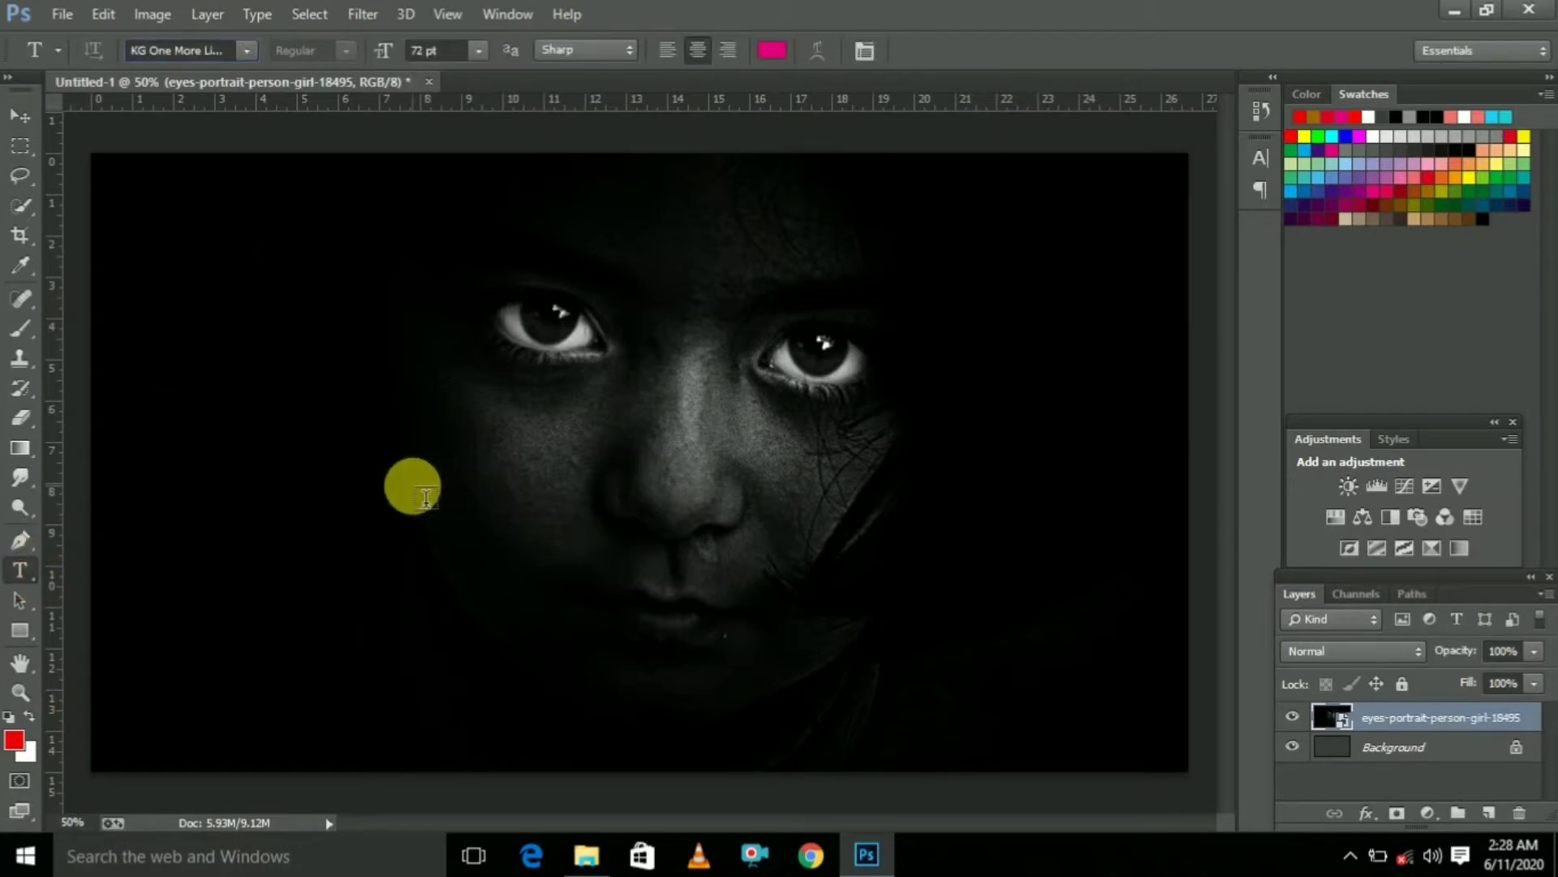
{"action": "left_click", "coordinate": [416, 491]}
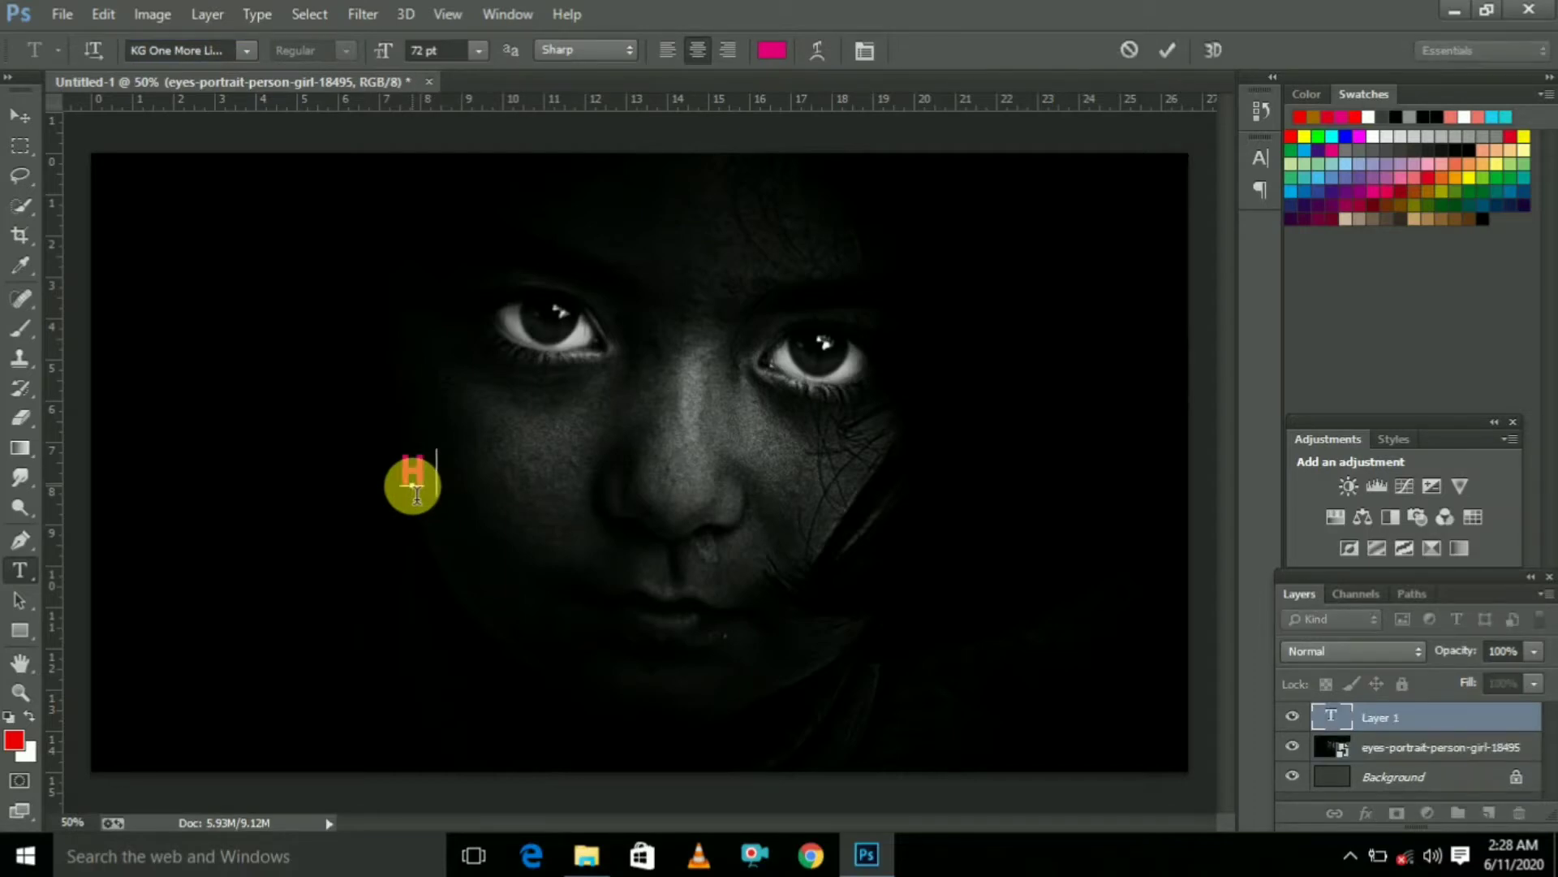
{"action": "type", "text": "HORR"}
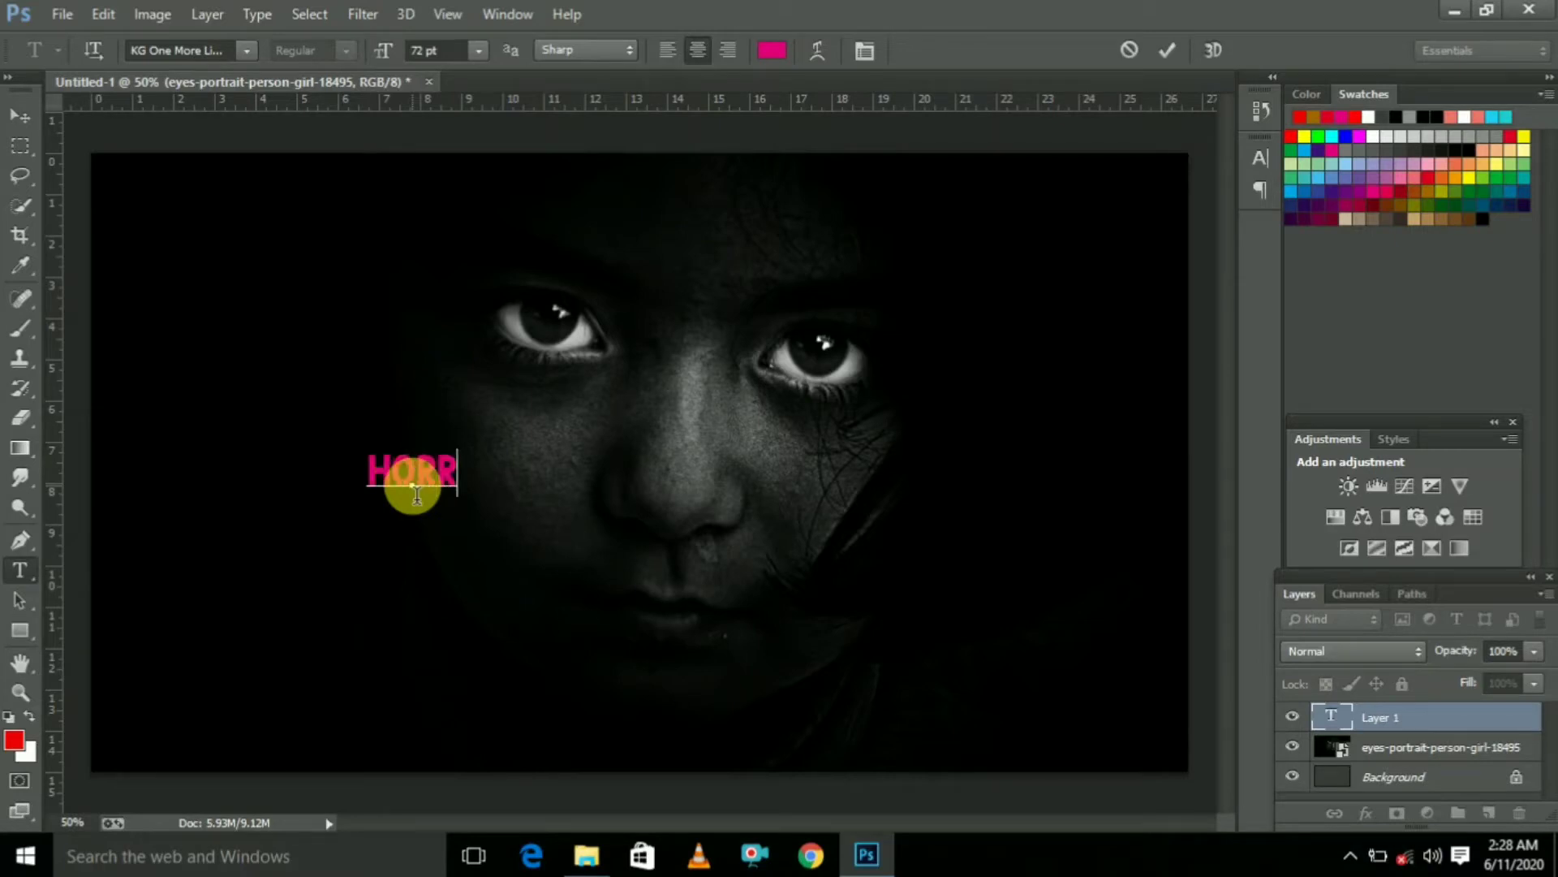
{"action": "type", "text": "OR"}
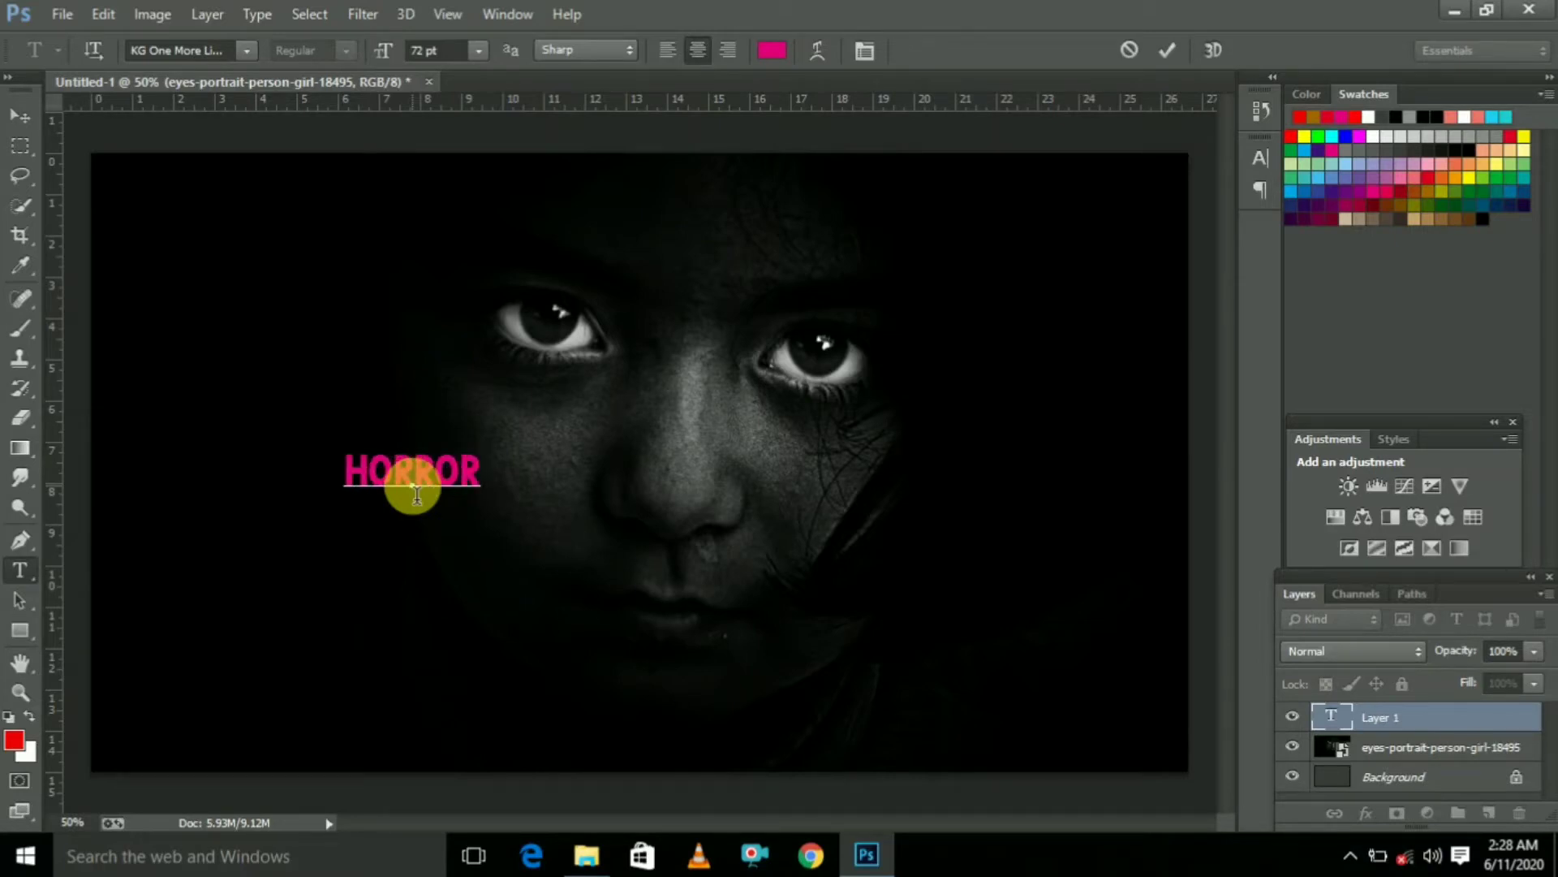
{"action": "left_click", "coordinate": [20, 122]}
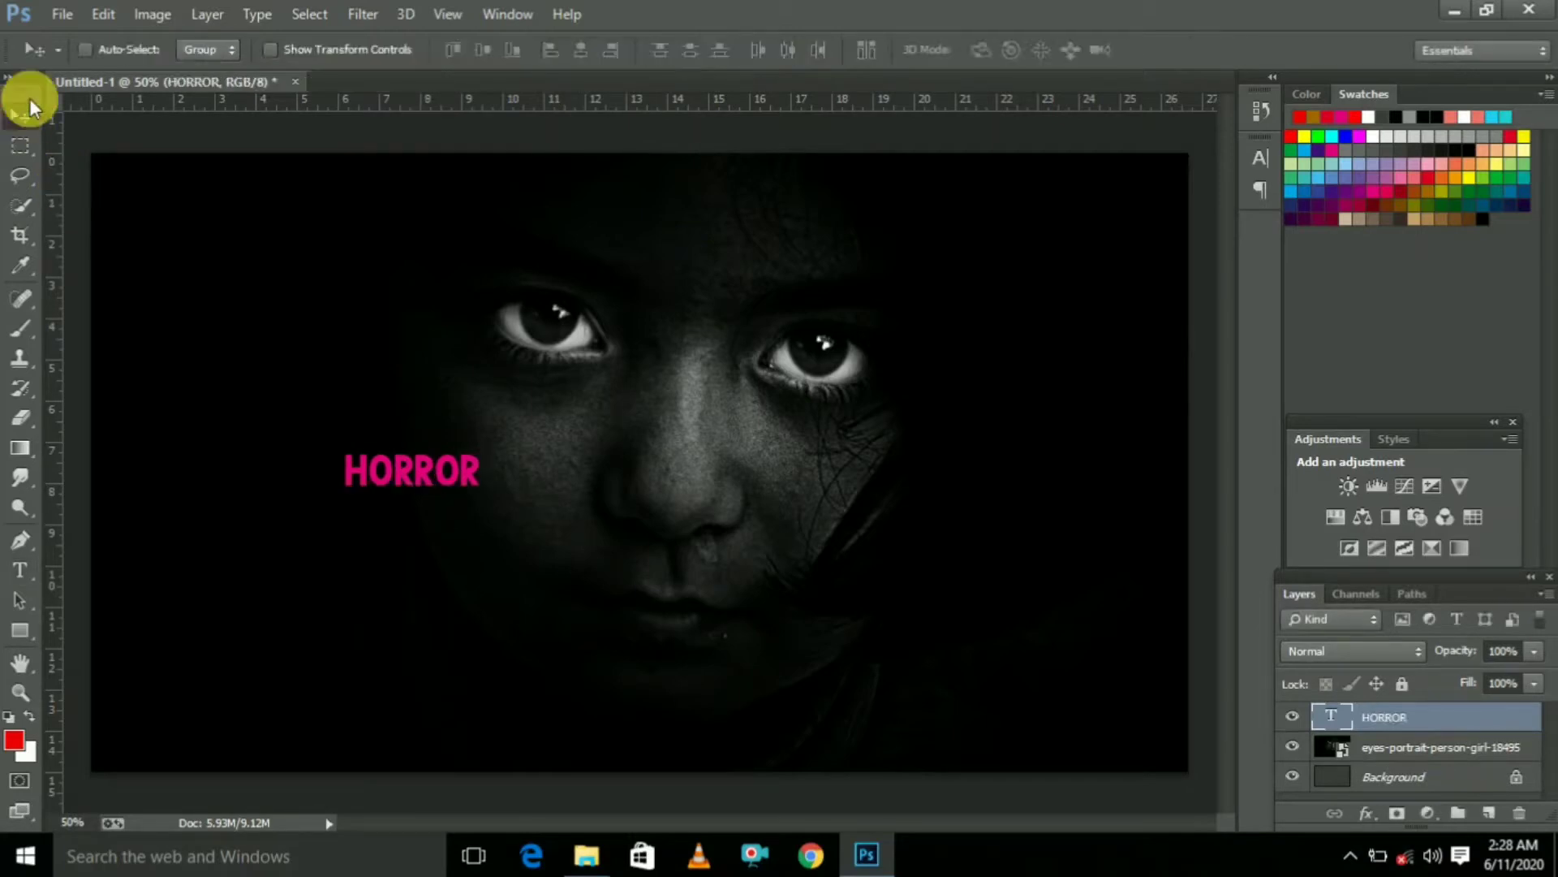
Free Transform the HORROR text to about 725% width and 660% height, spanning the face.
{"action": "left_click", "coordinate": [102, 16]}
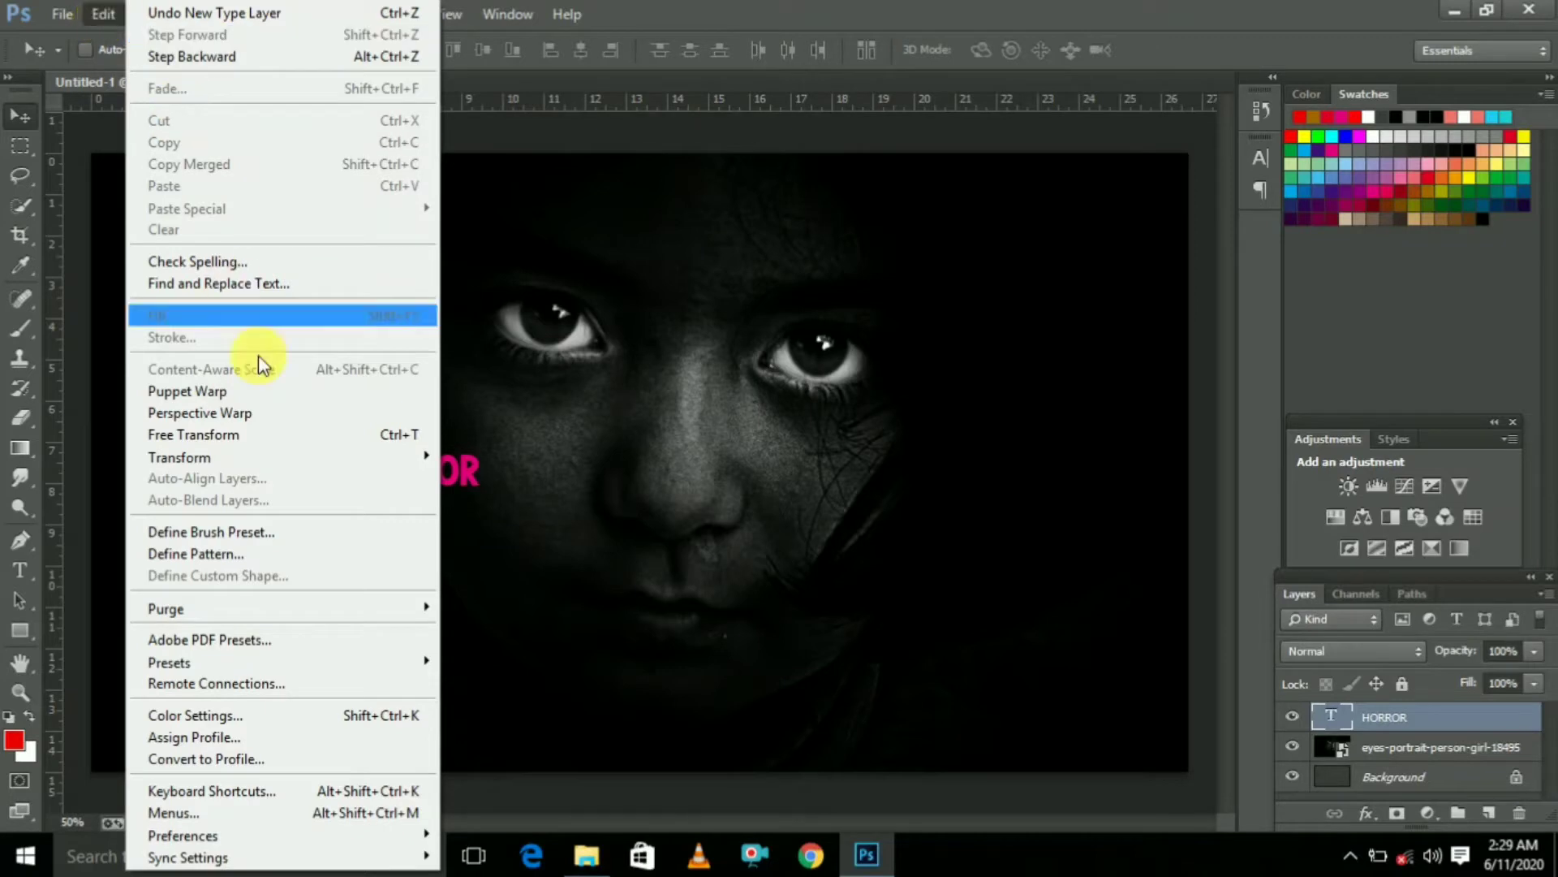
{"action": "left_click", "coordinate": [318, 444]}
{"action": "left_click_drag", "start_coordinate": [486, 497], "coordinate": [1146, 734]}
{"action": "left_click_drag", "start_coordinate": [939, 634], "coordinate": [739, 533]}
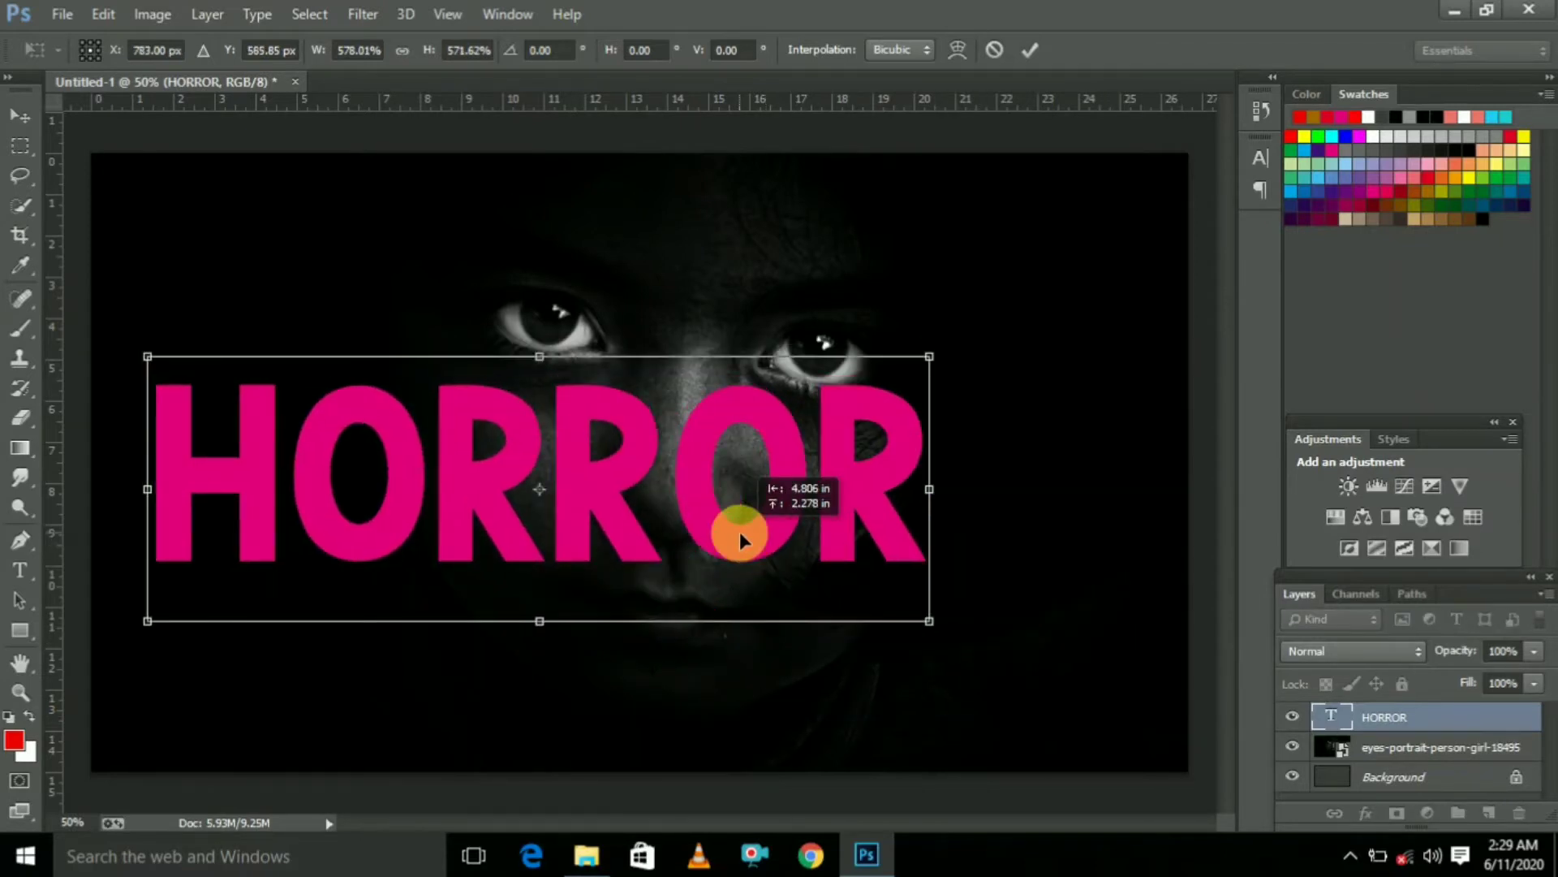
{"action": "left_click_drag", "start_coordinate": [931, 622], "coordinate": [1129, 662]}
{"action": "left_click_drag", "start_coordinate": [942, 595], "coordinate": [948, 586]}
{"action": "key", "text": "Return"}
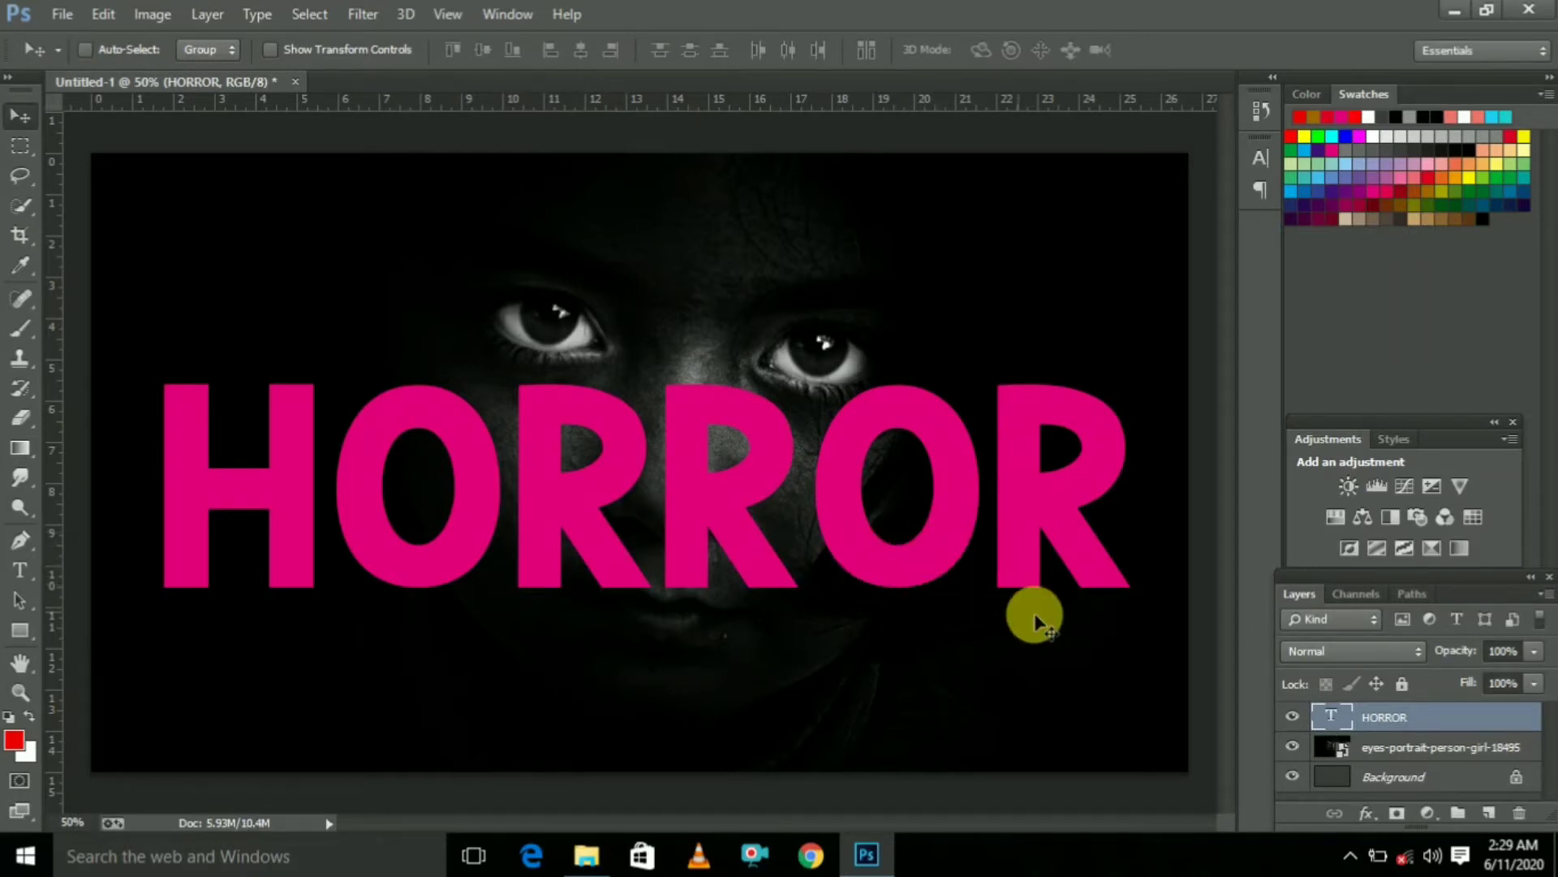
Add a Color Overlay of #EC0000 to the HORROR layer in Blending Options.
{"action": "right_click", "coordinate": [1378, 719]}
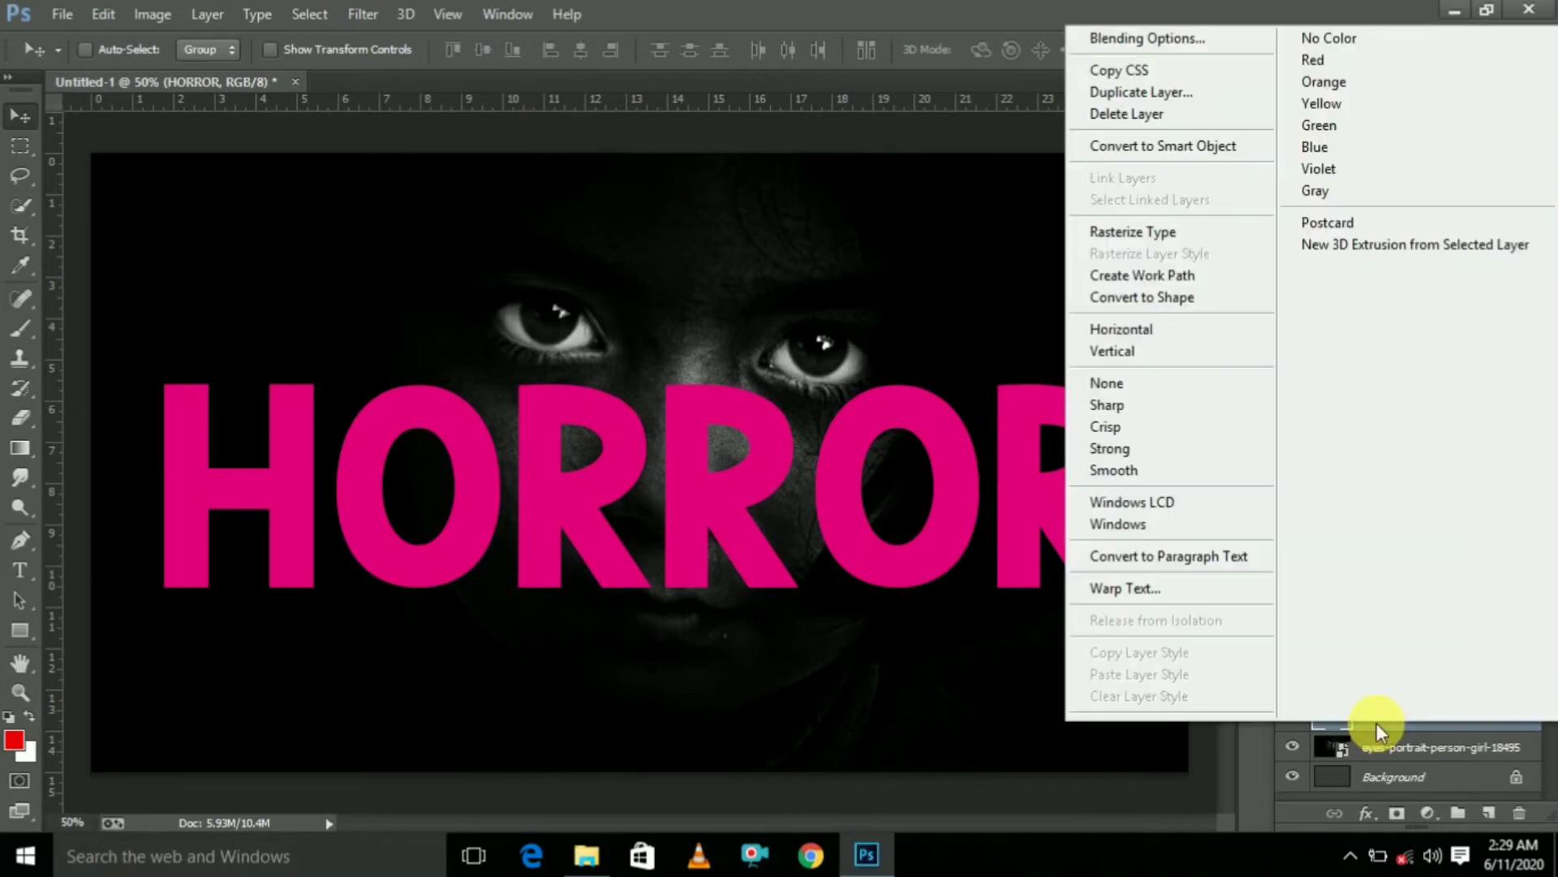
{"action": "left_click", "coordinate": [1175, 38]}
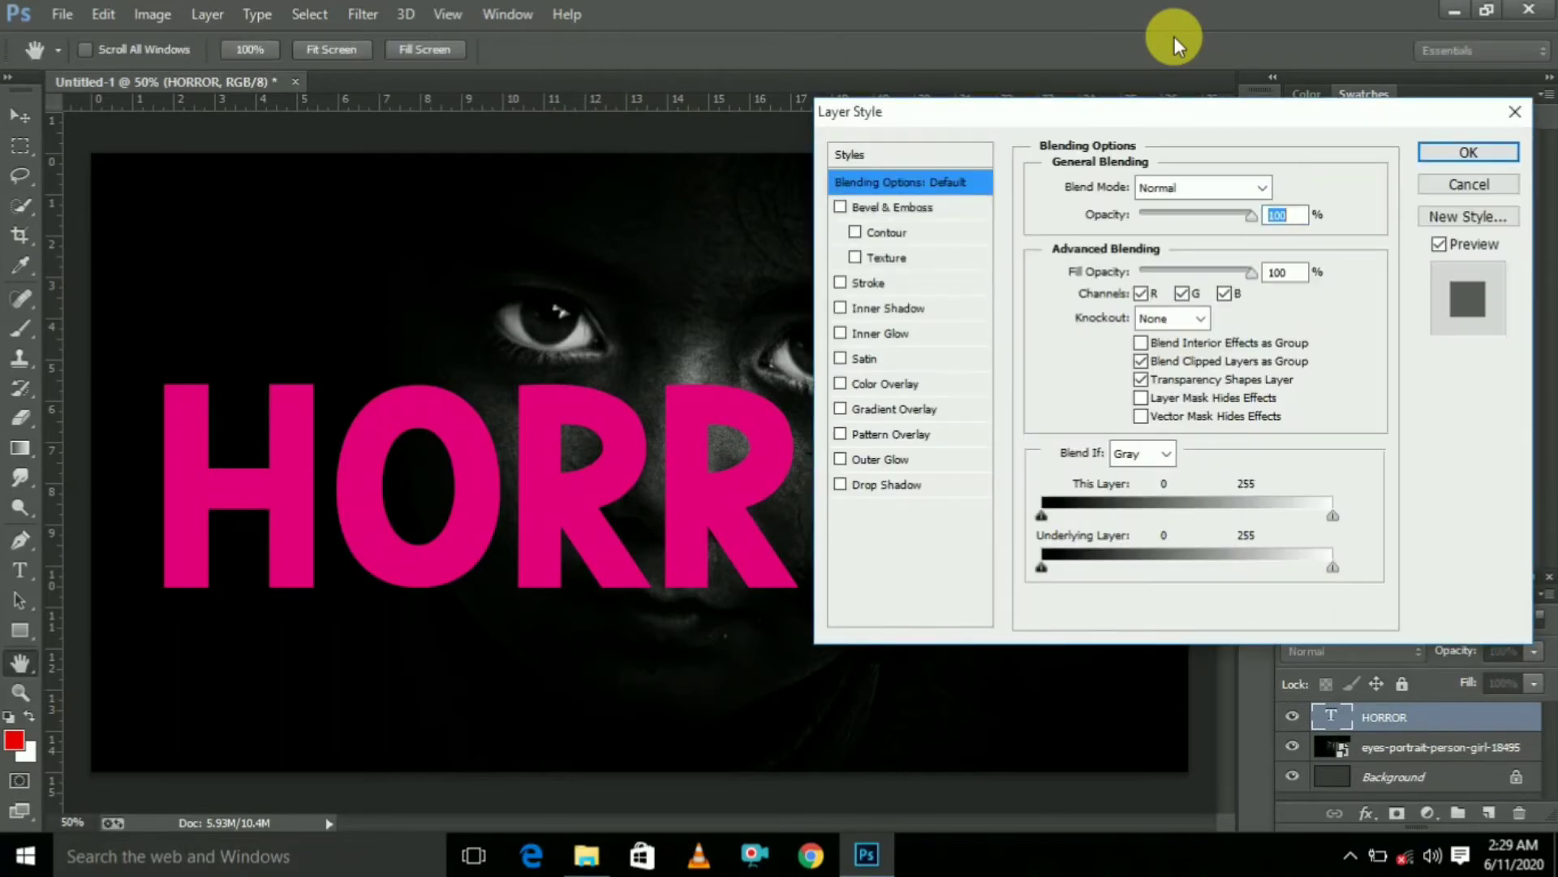
{"action": "left_click", "coordinate": [897, 385]}
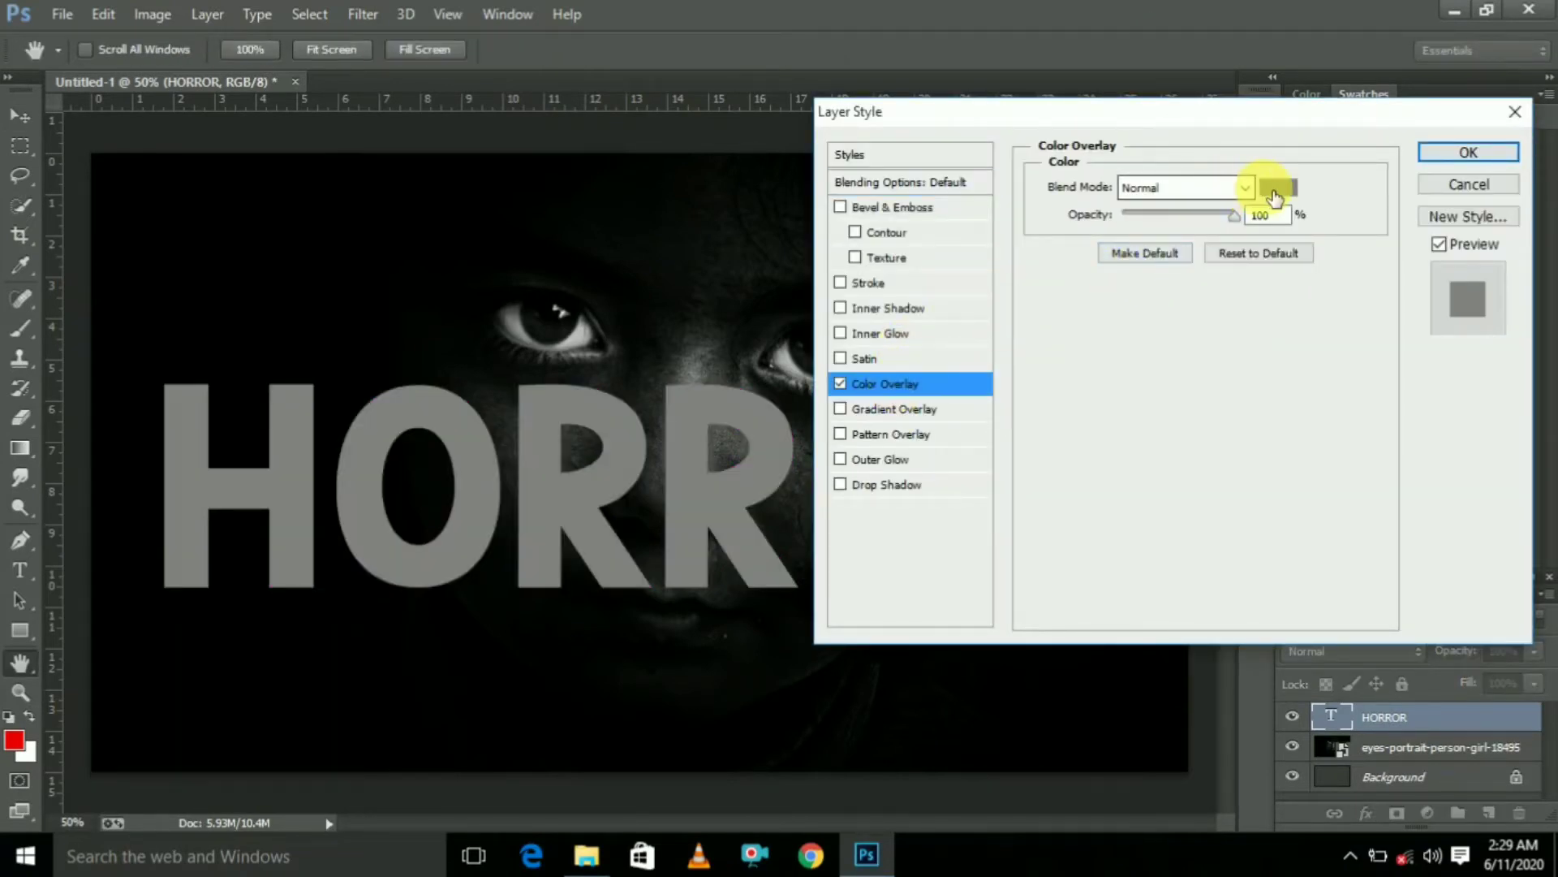
{"action": "left_click", "coordinate": [1282, 195]}
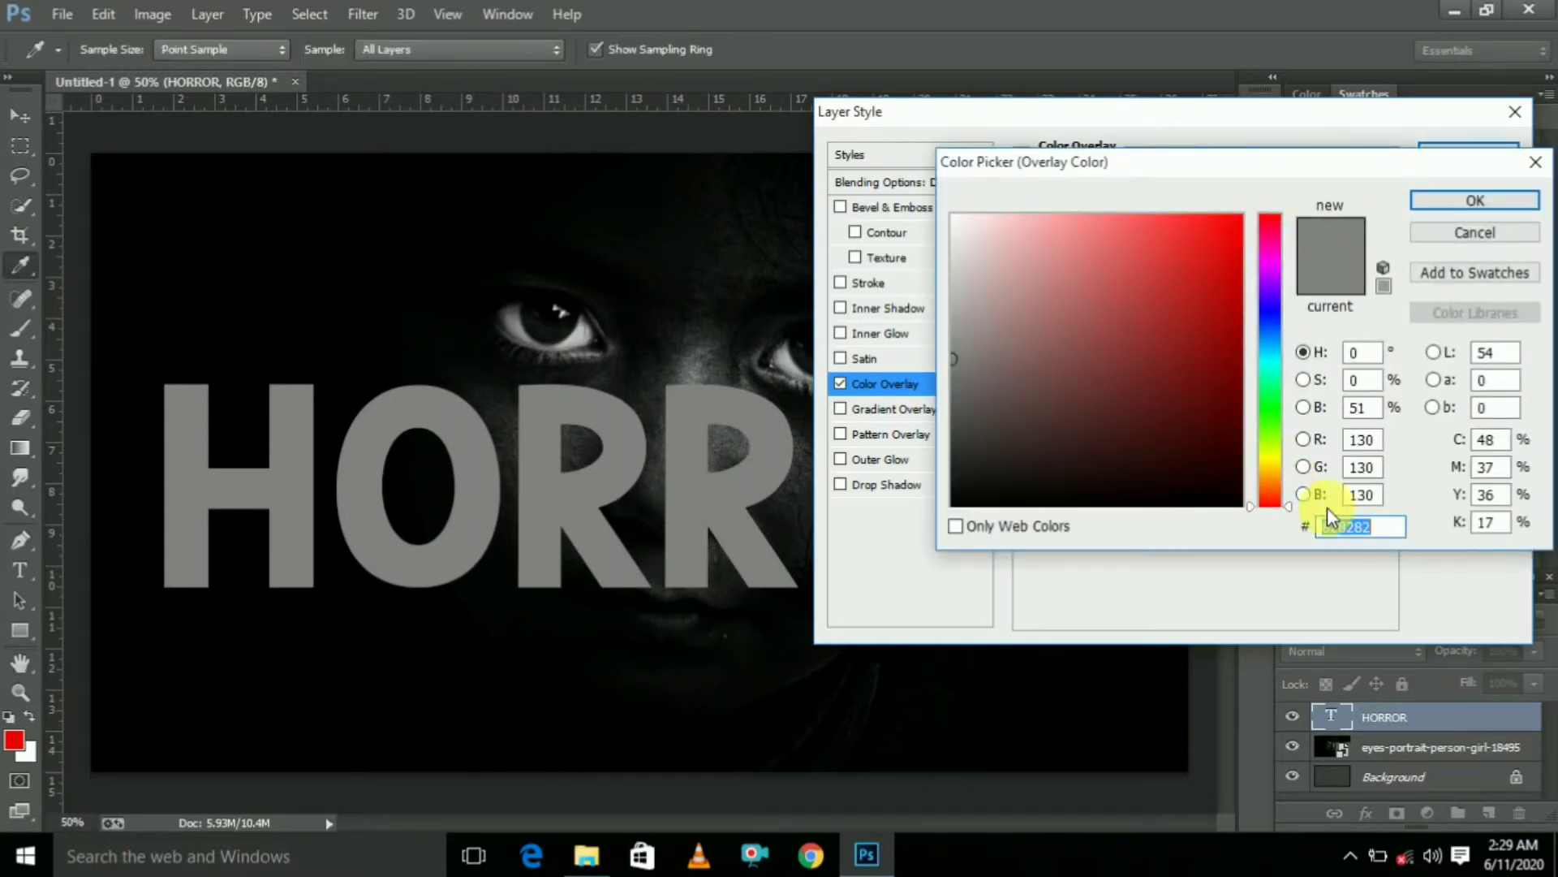
{"action": "double_click", "coordinate": [1333, 528]}
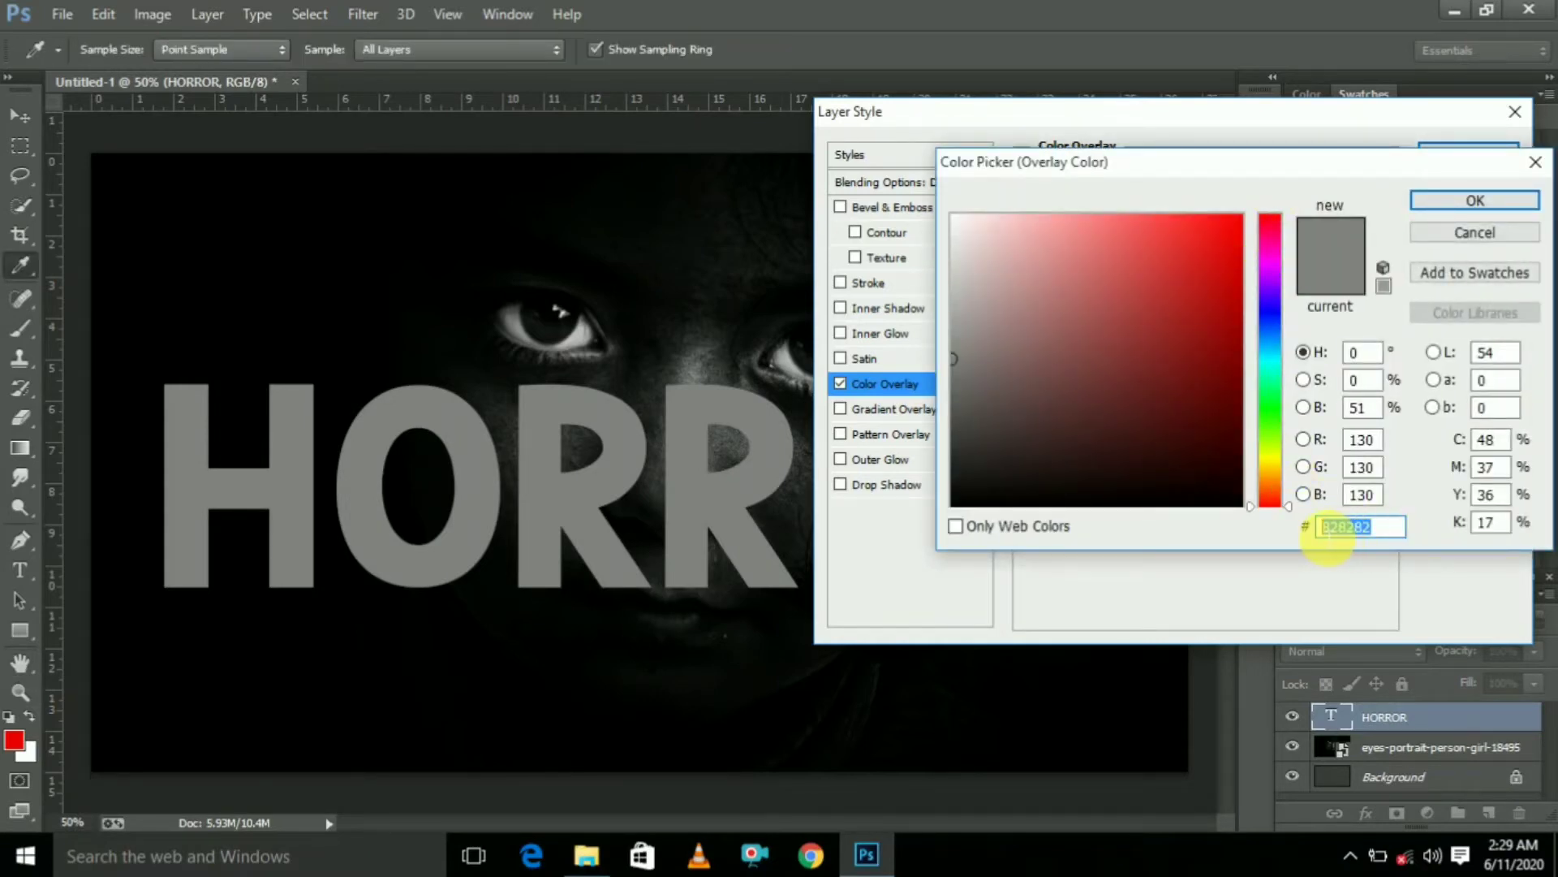
{"action": "key", "text": "BackSpace"}
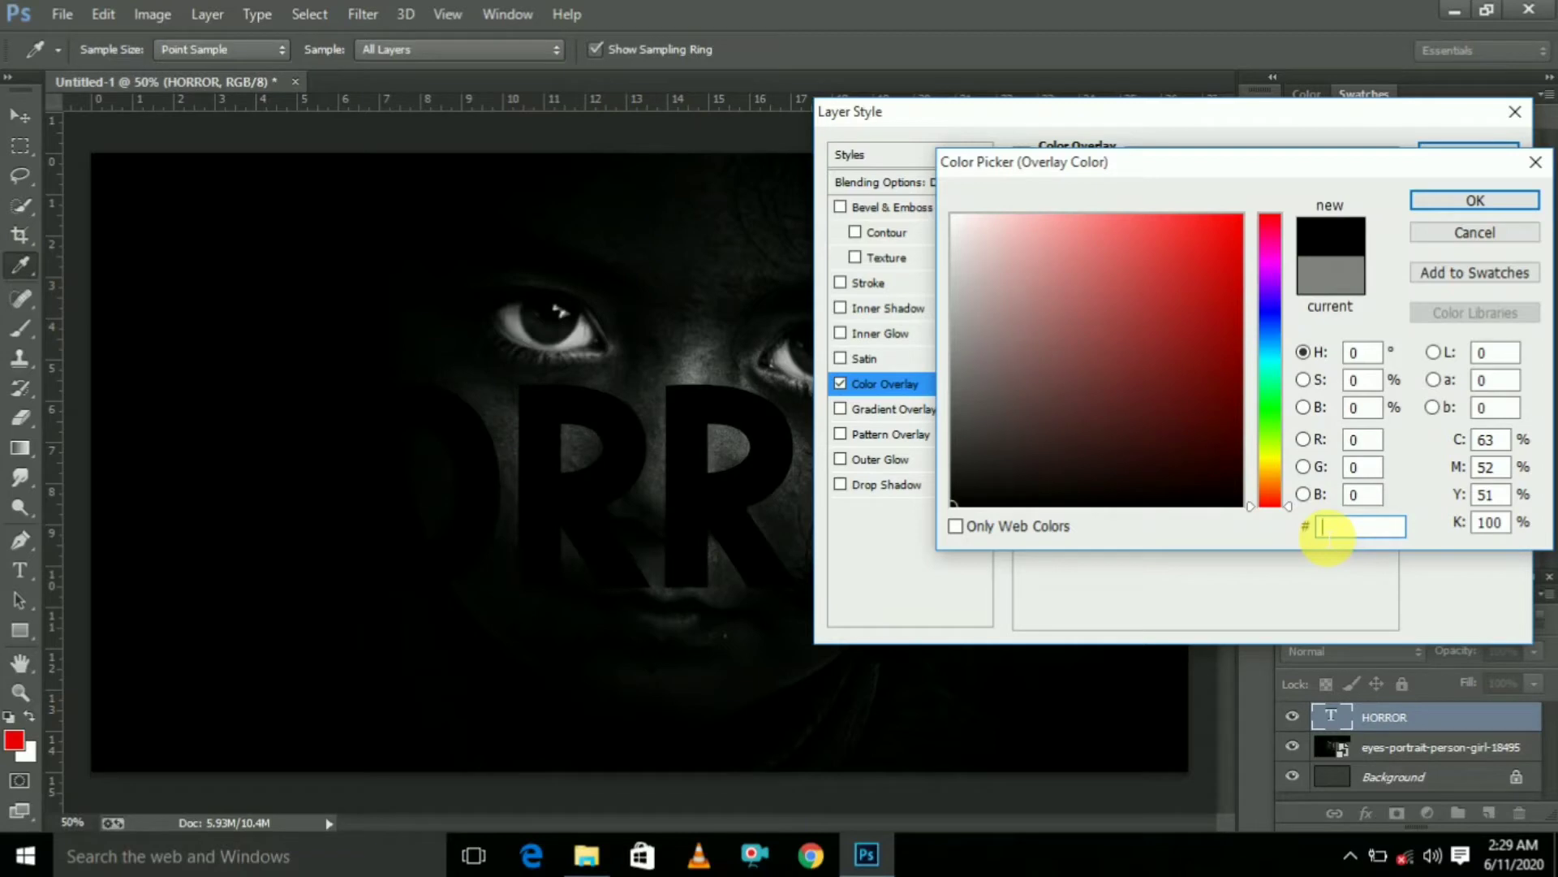
{"action": "type", "text": "EC0000"}
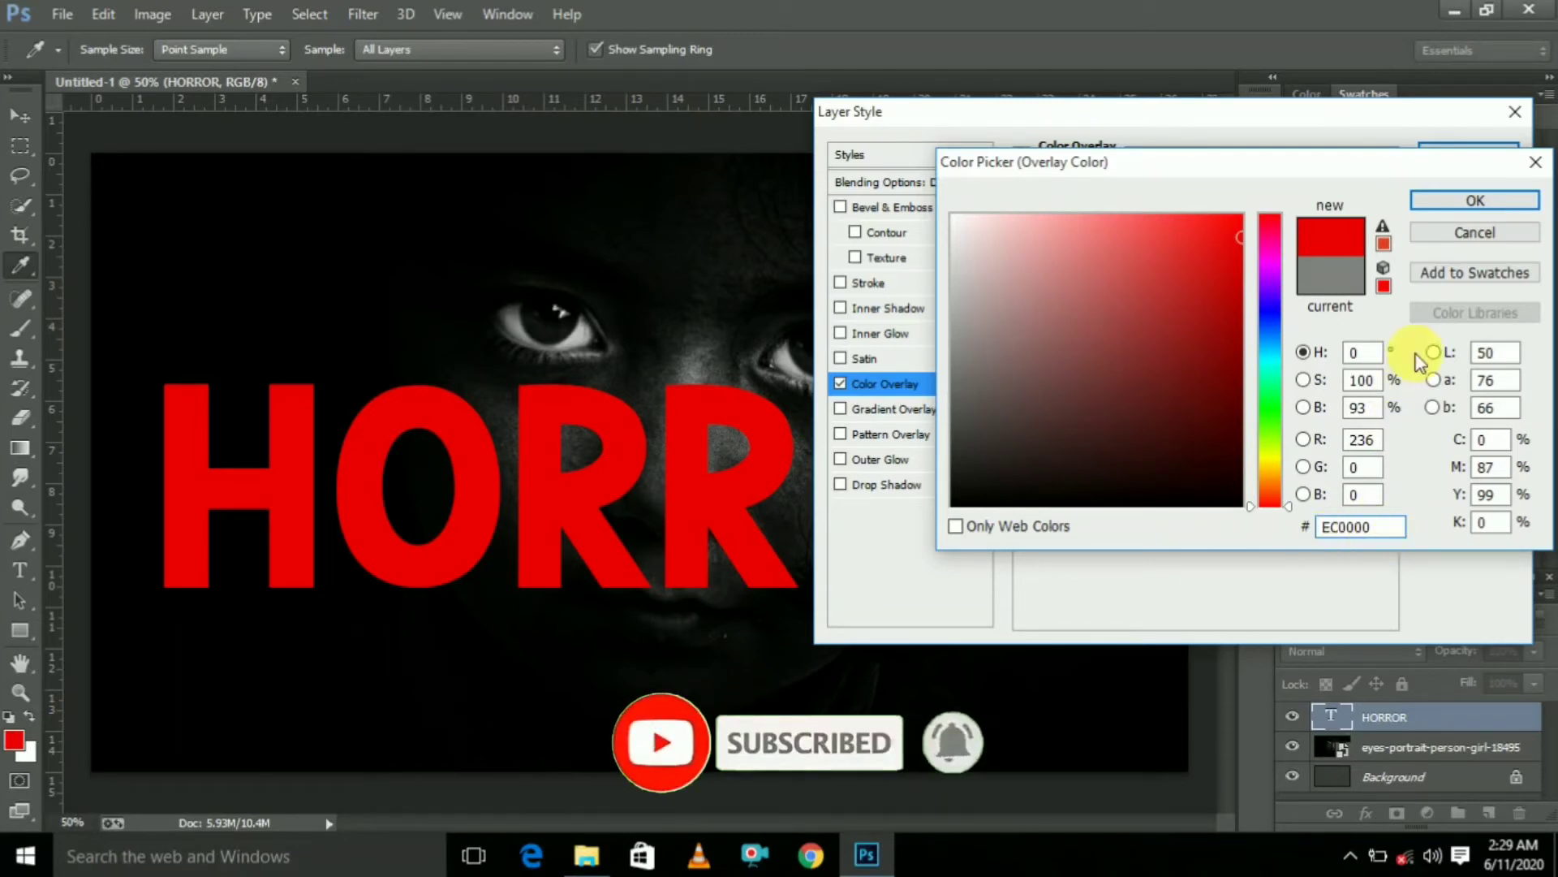
{"action": "left_click", "coordinate": [1476, 201]}
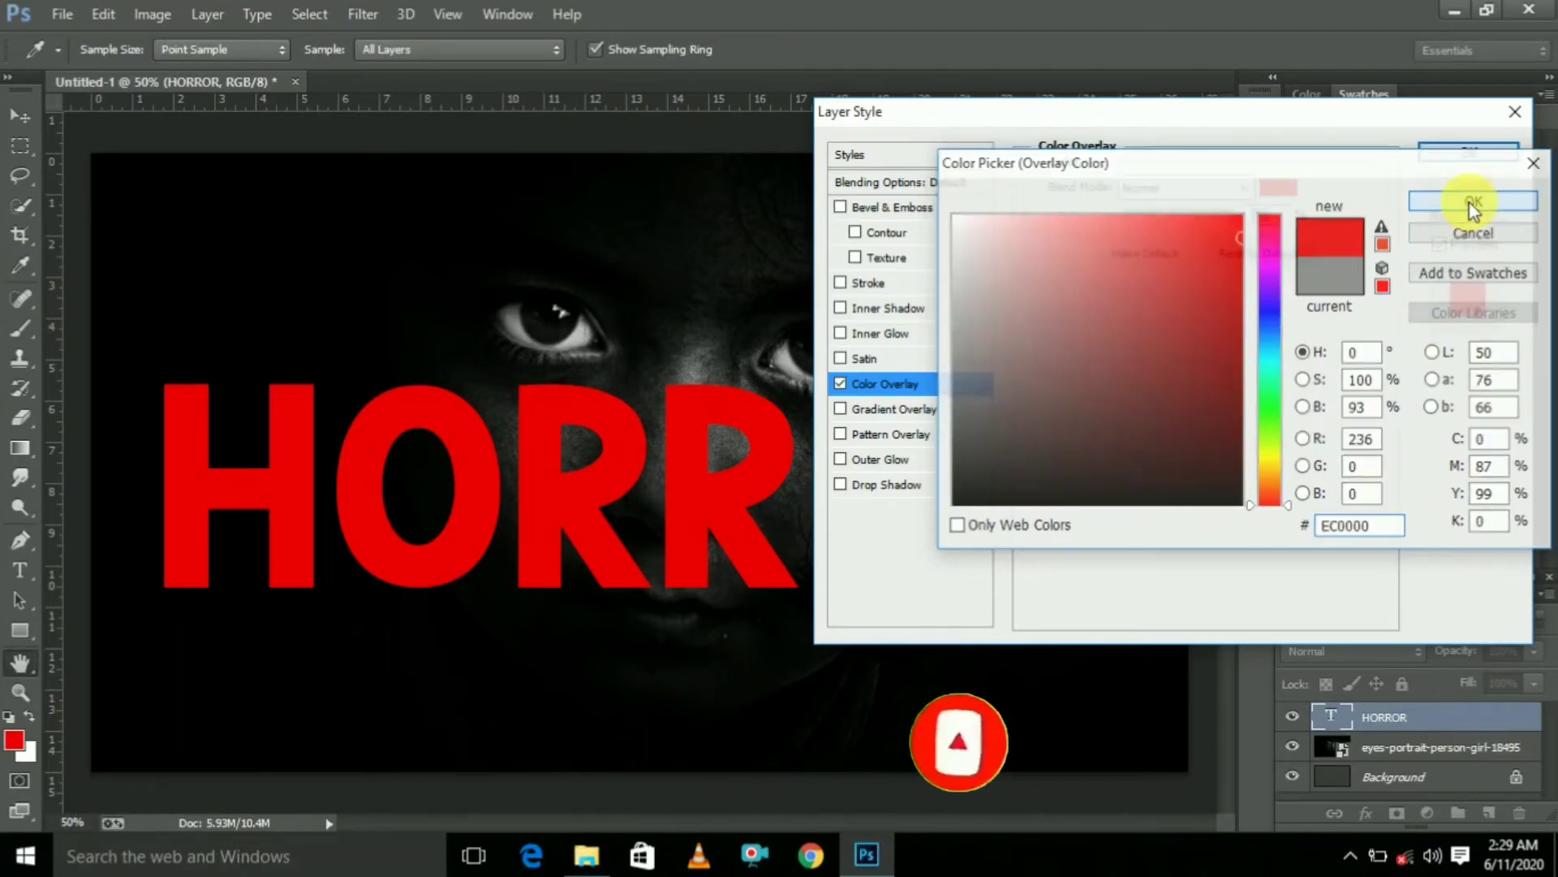
Add a drop shadow with 13 px distance, 33% spread and 45 px size, and confirm.
{"action": "left_click", "coordinate": [889, 485]}
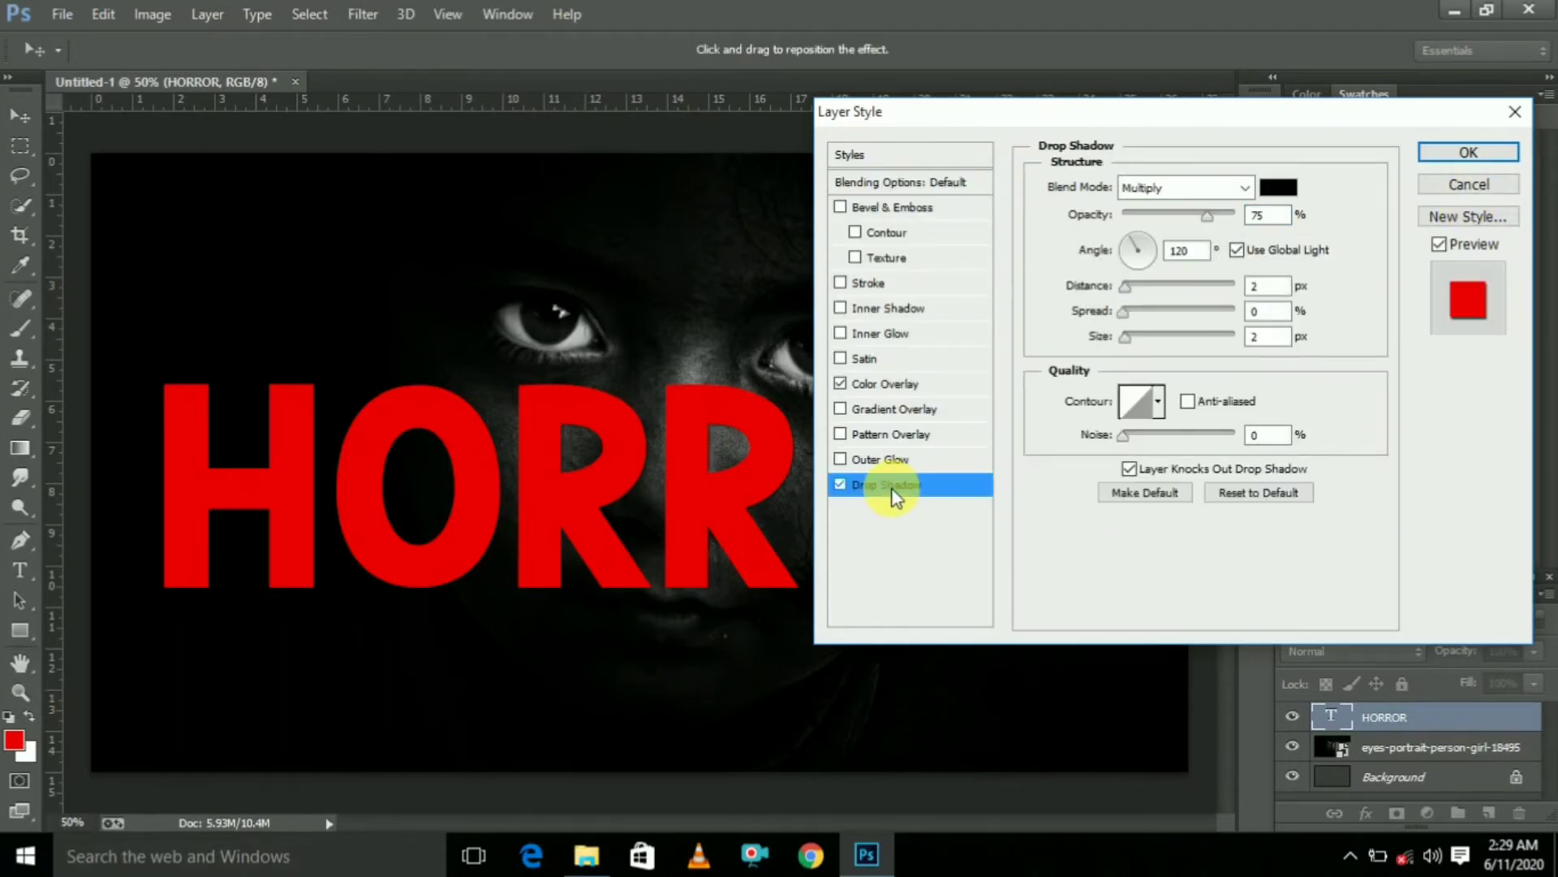
{"action": "left_click", "coordinate": [1269, 290]}
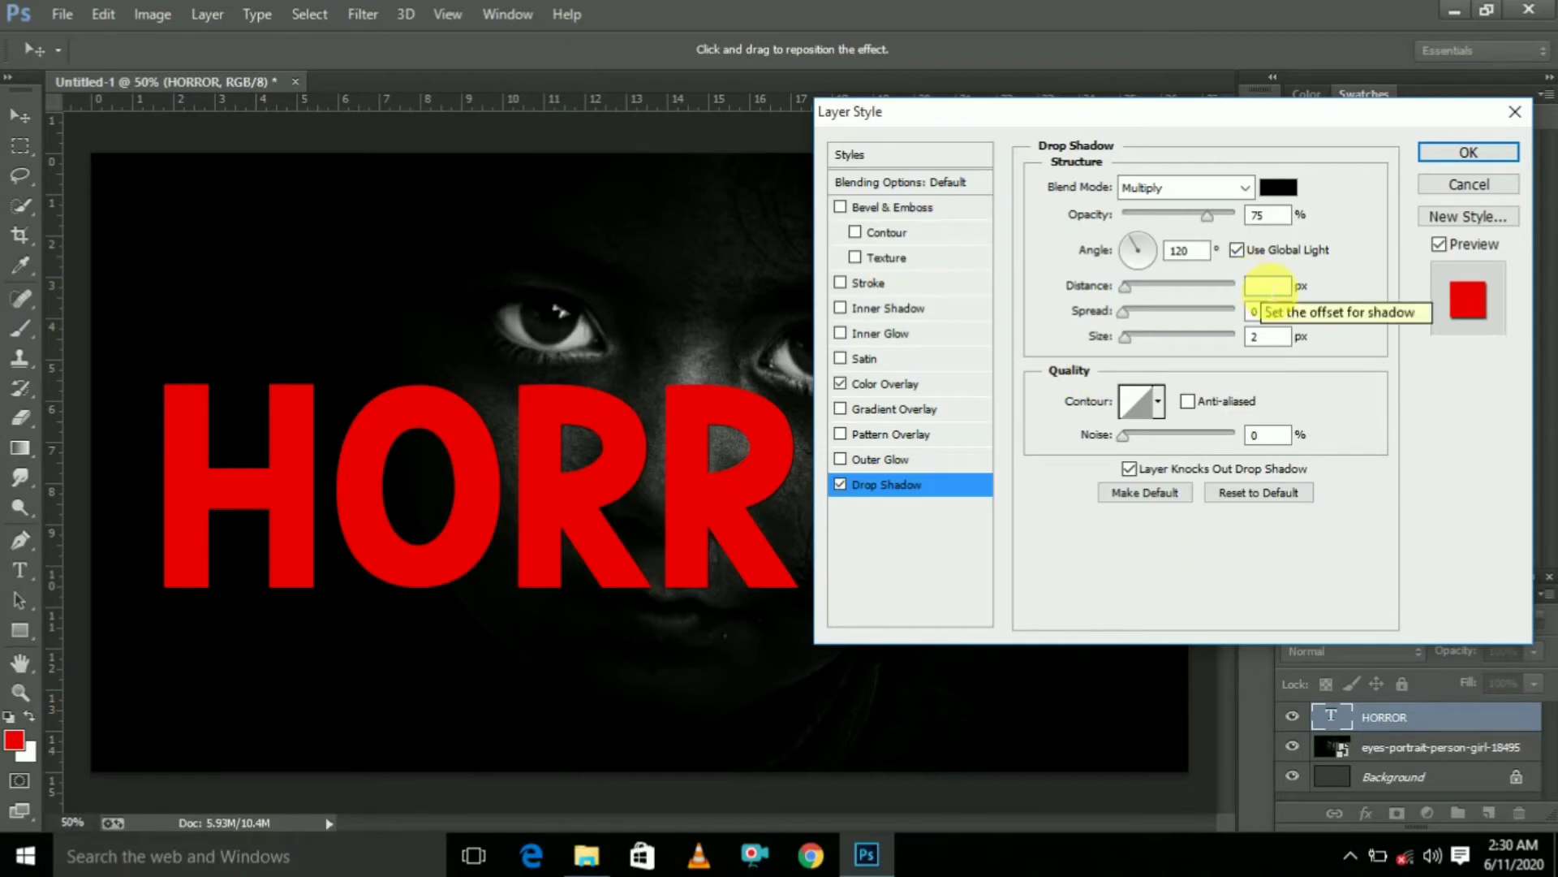
{"action": "type", "text": "13"}
{"action": "left_click", "coordinate": [1266, 312]}
{"action": "key", "text": "BackSpace"}
{"action": "type", "text": "33"}
{"action": "left_click", "coordinate": [1263, 333]}
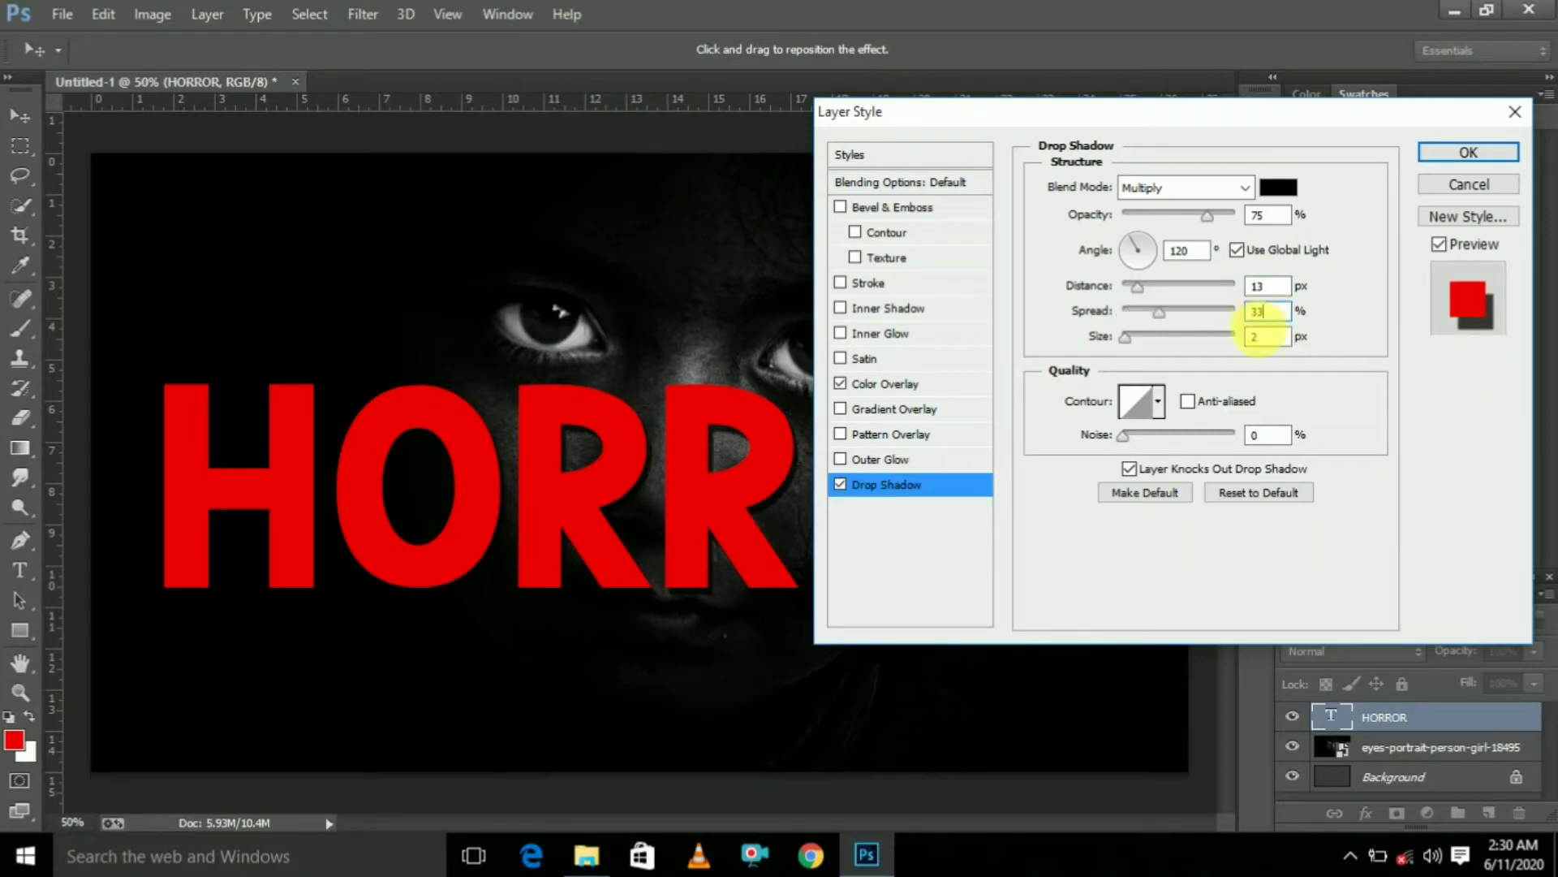
{"action": "left_click", "coordinate": [1268, 339]}
{"action": "key", "text": "BackSpace"}
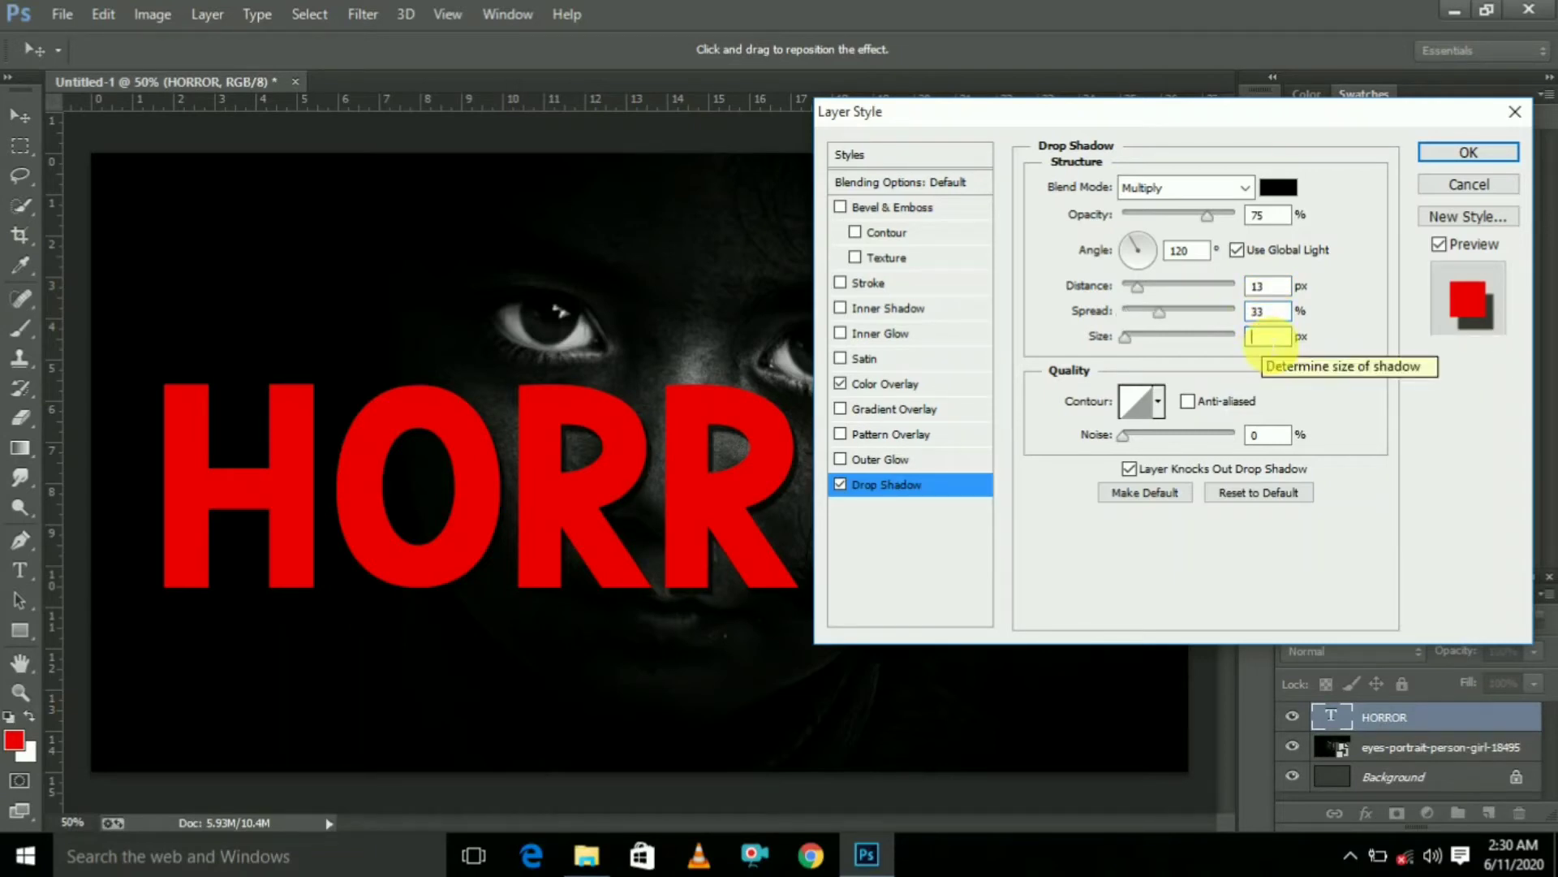
{"action": "type", "text": "50"}
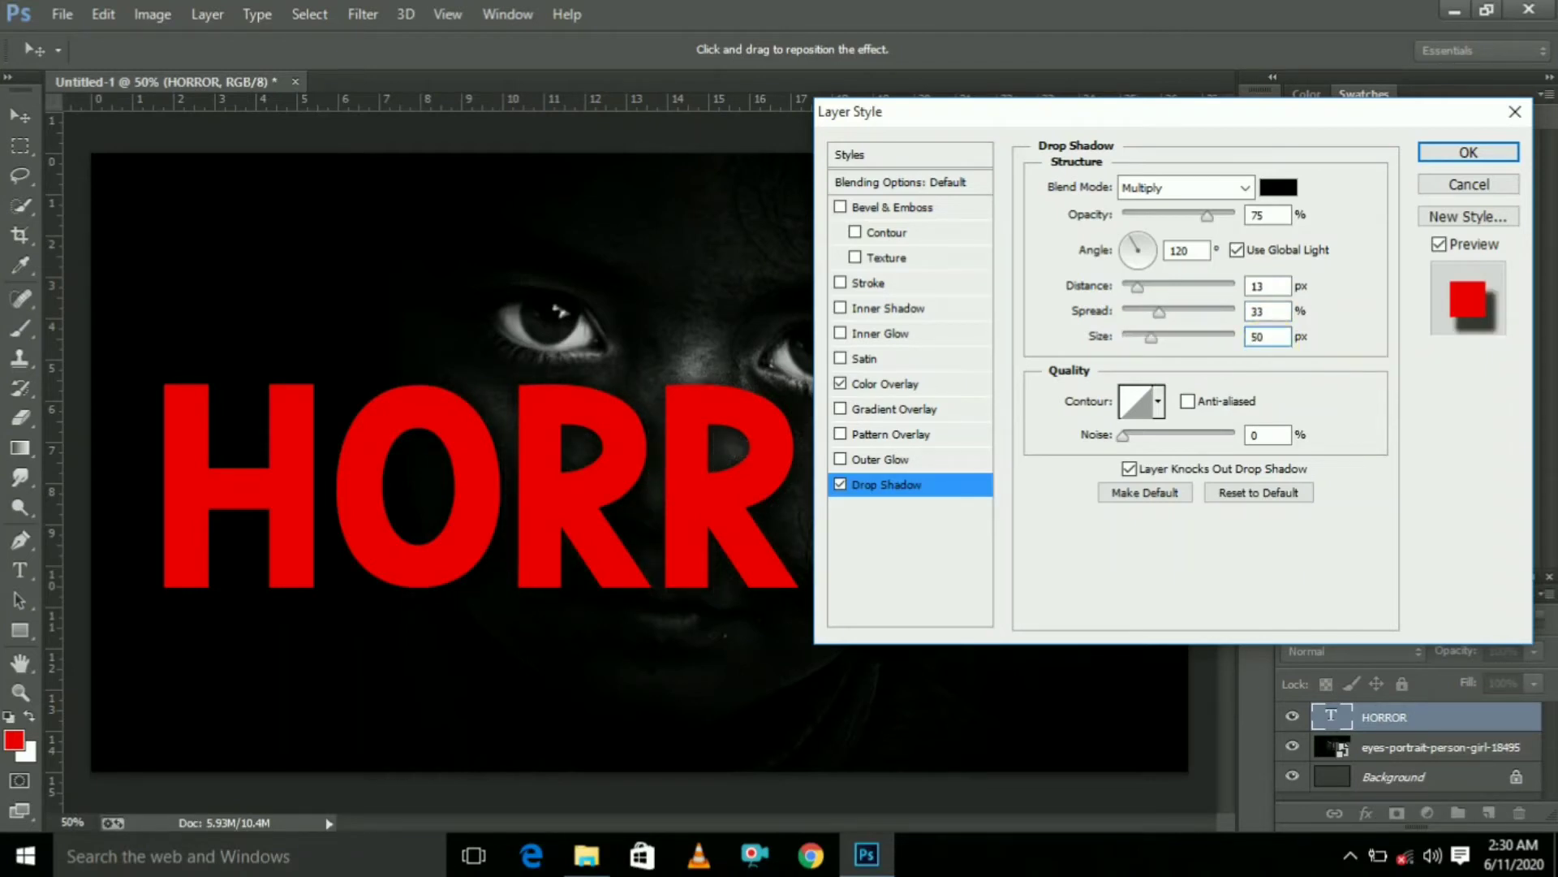
{"action": "key", "text": "BackSpace"}
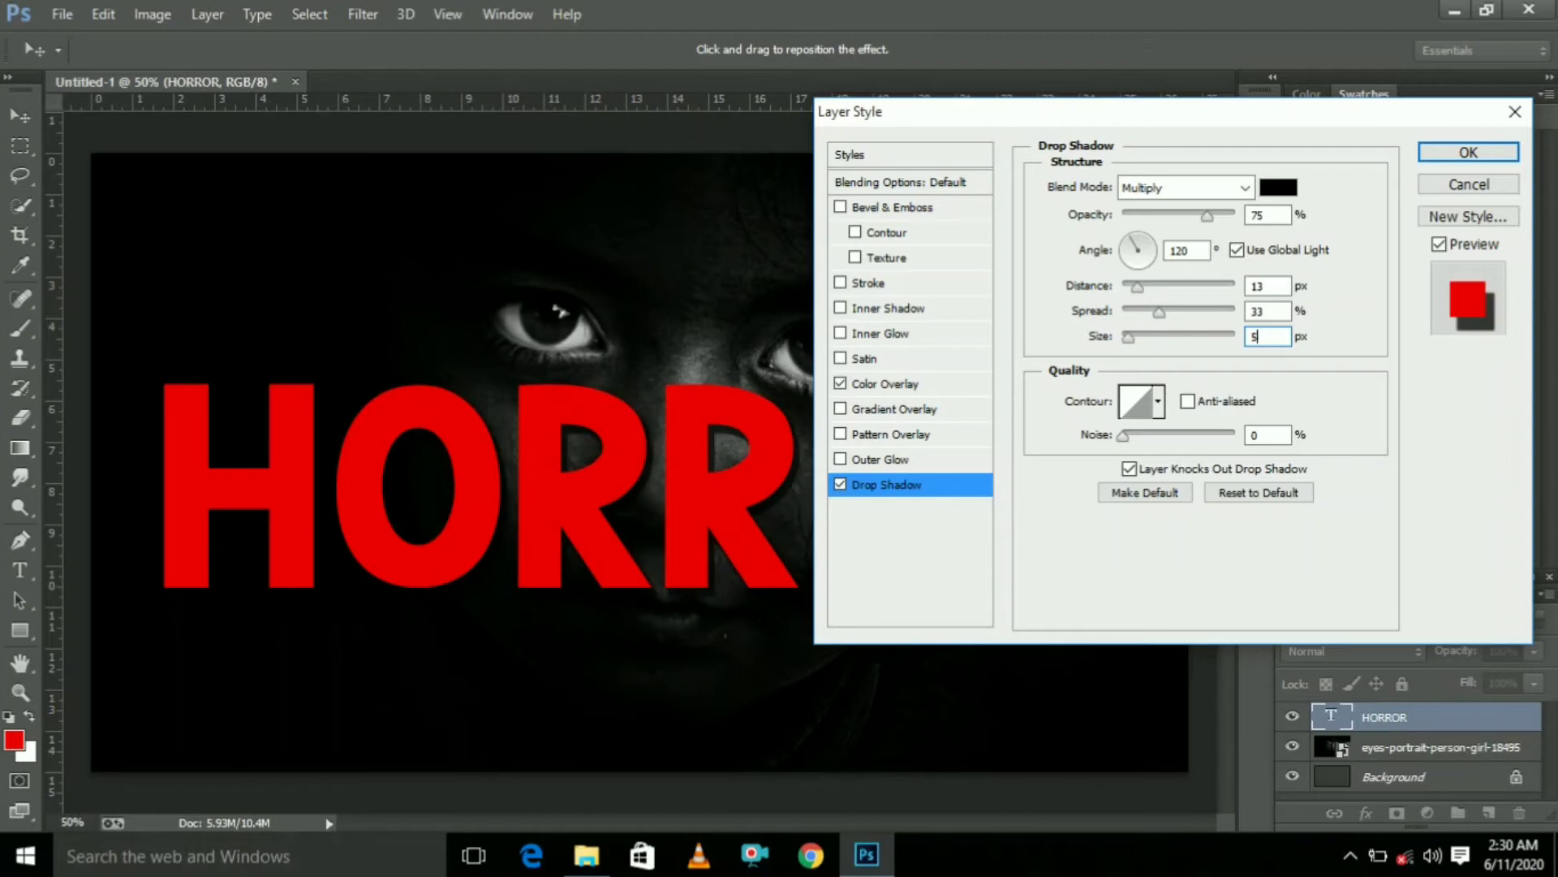
{"action": "type", "text": "5"}
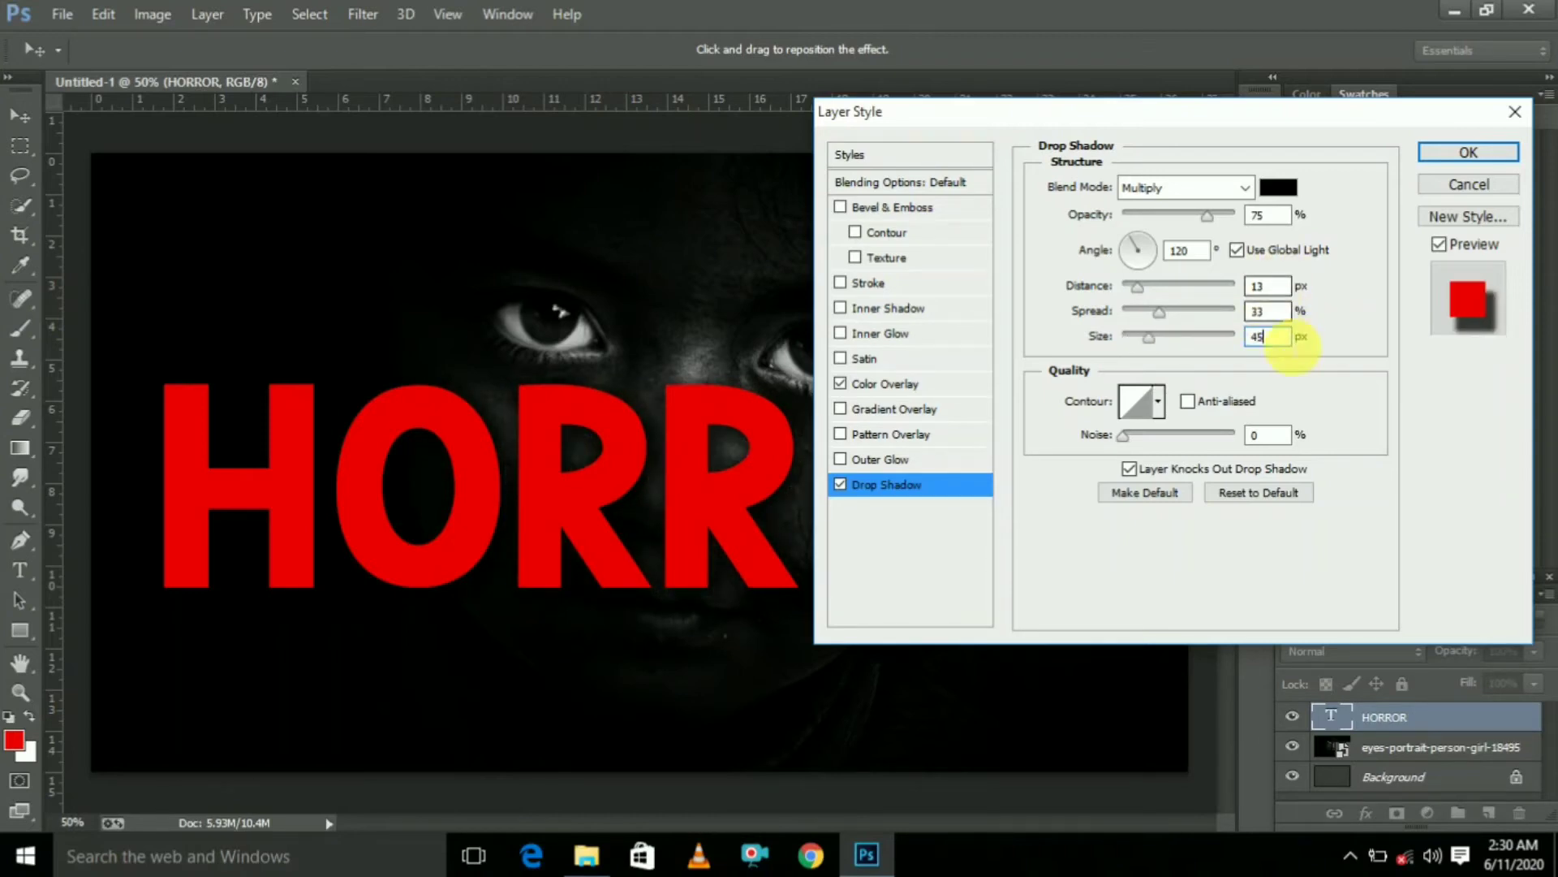
{"action": "left_click", "coordinate": [1483, 155]}
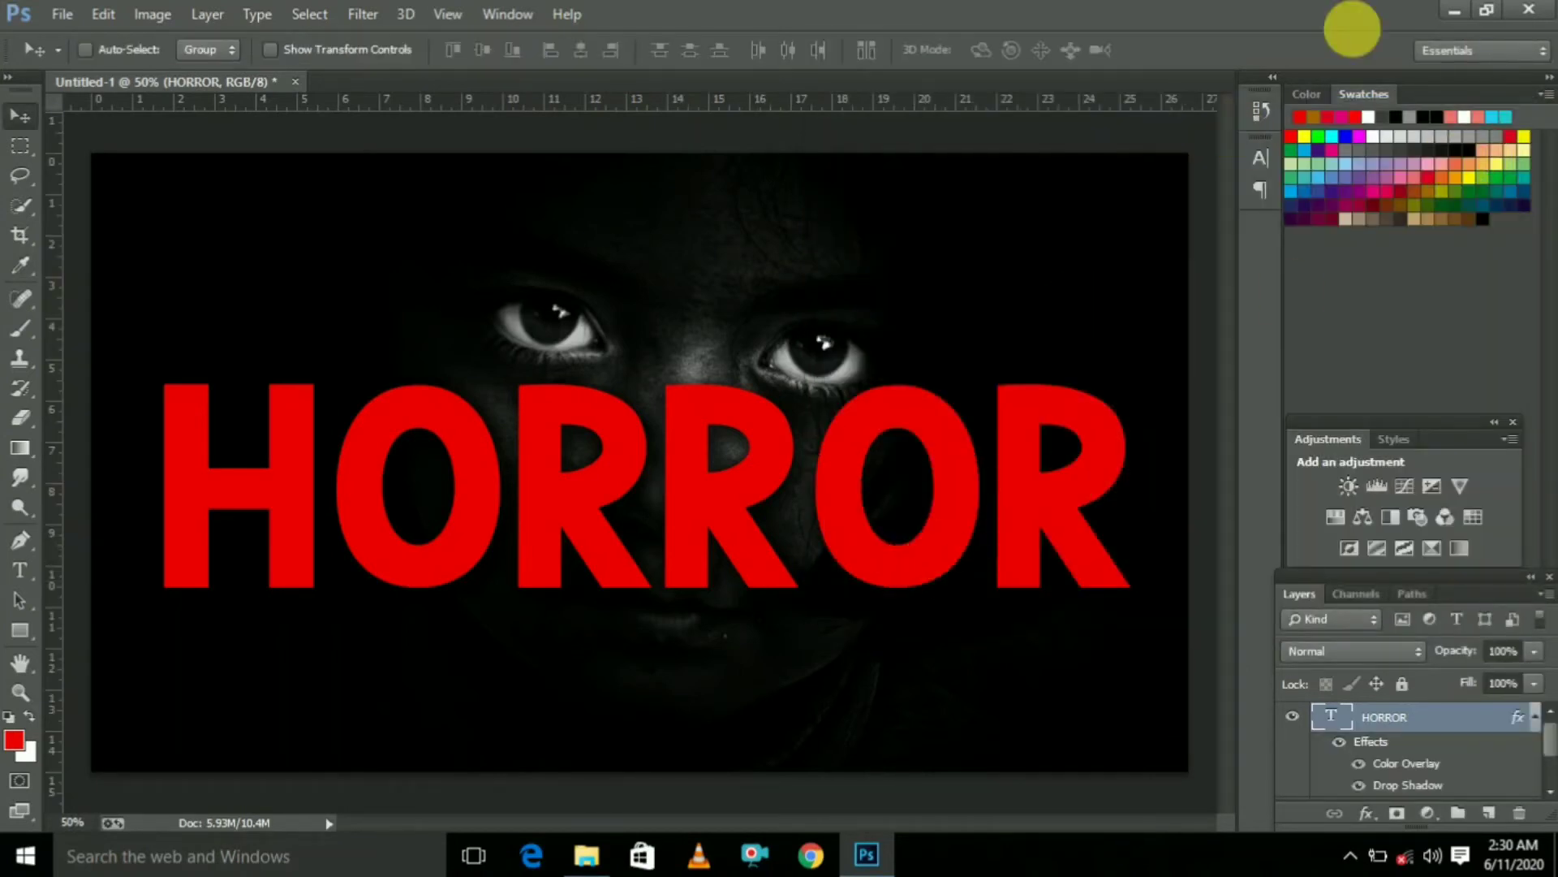
Open hellion-font.zip from the fonts folder and select the HellionRoots .ttf file.
{"action": "left_click", "coordinate": [1455, 12]}
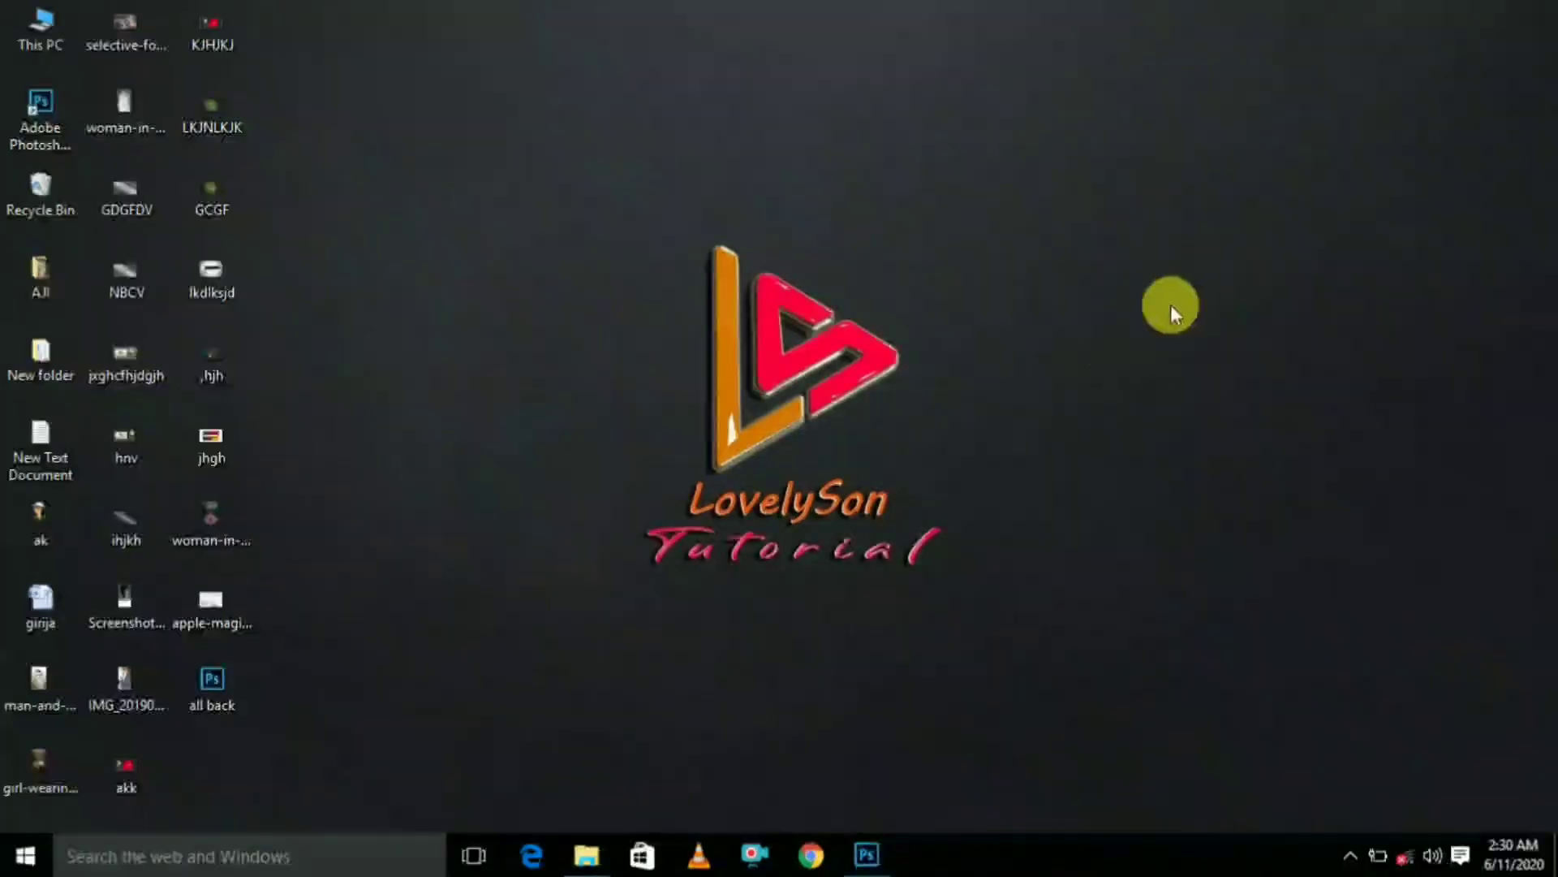
{"action": "left_click", "coordinate": [588, 860]}
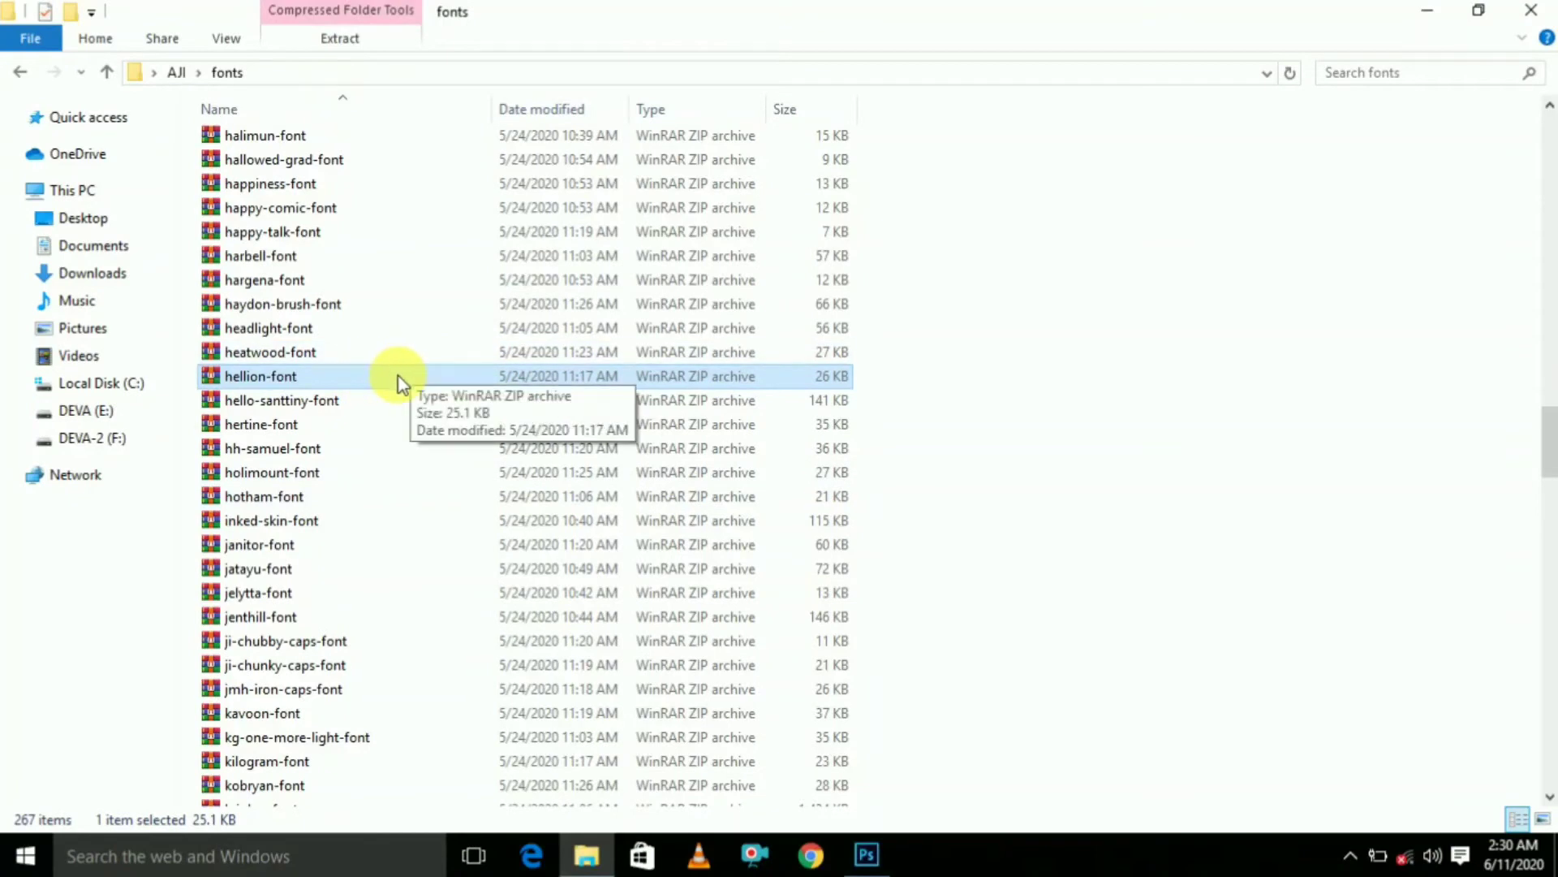
{"action": "double_click", "coordinate": [393, 376]}
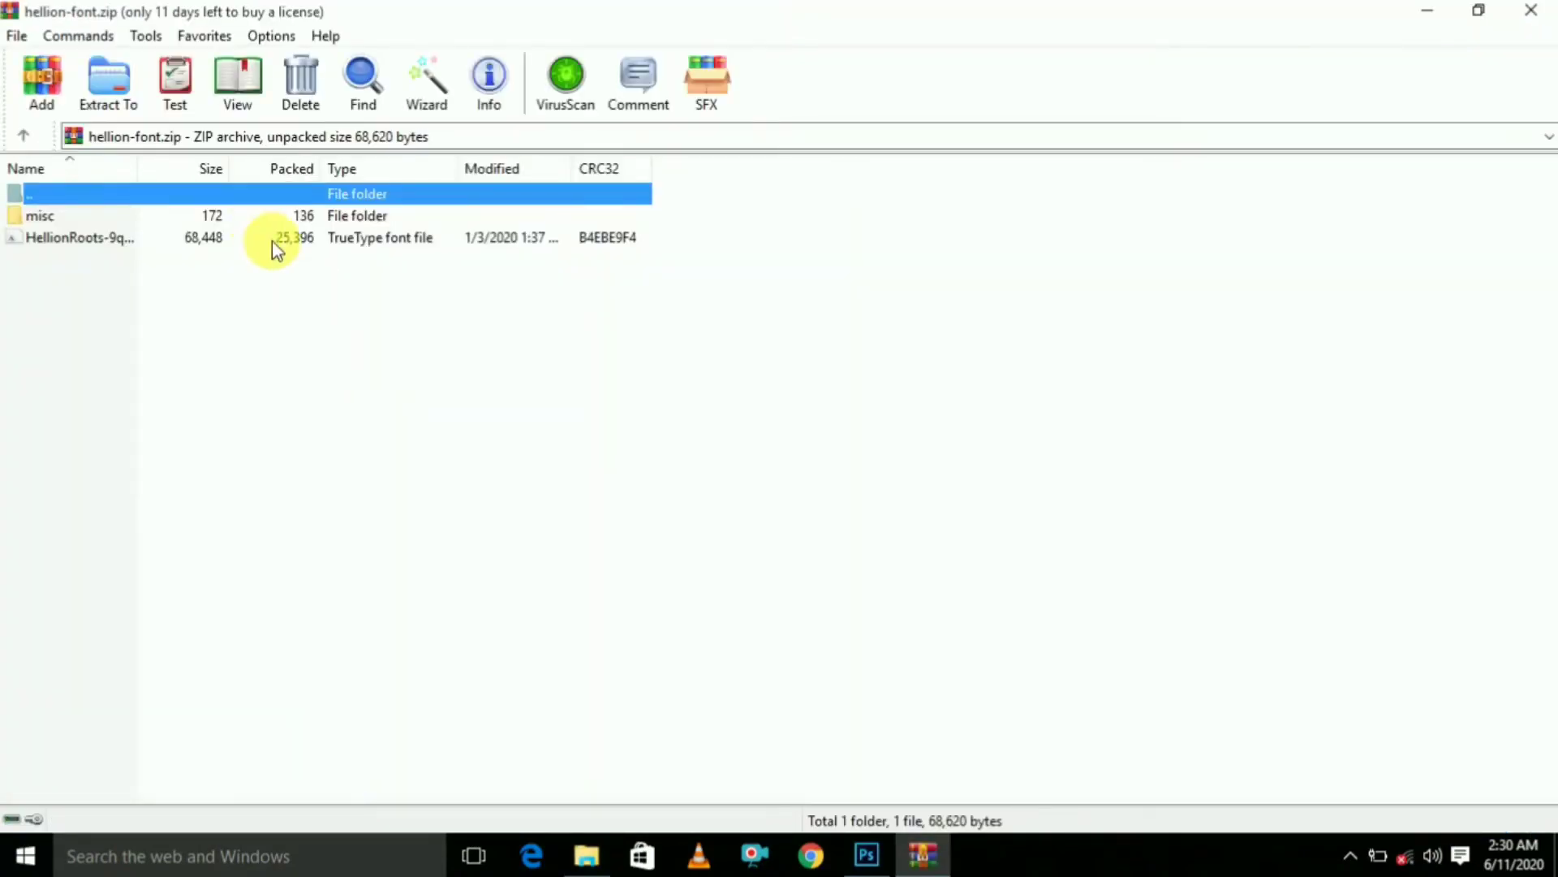
{"action": "left_click", "coordinate": [296, 239]}
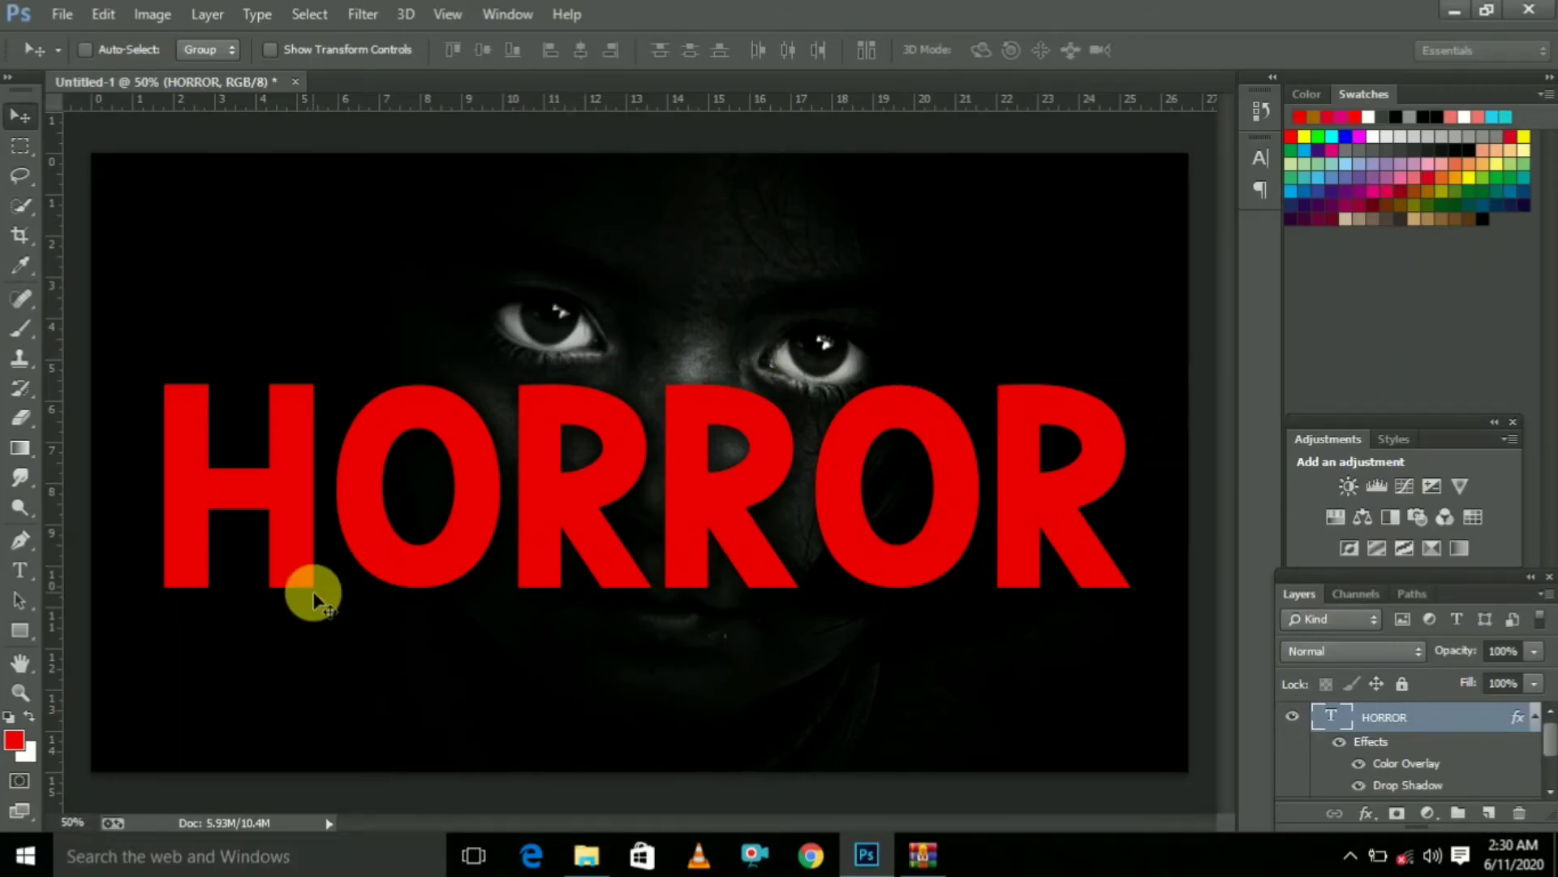
Change the HORROR text's font to Hellion Roots and commit the edit.
{"action": "left_click", "coordinate": [24, 571]}
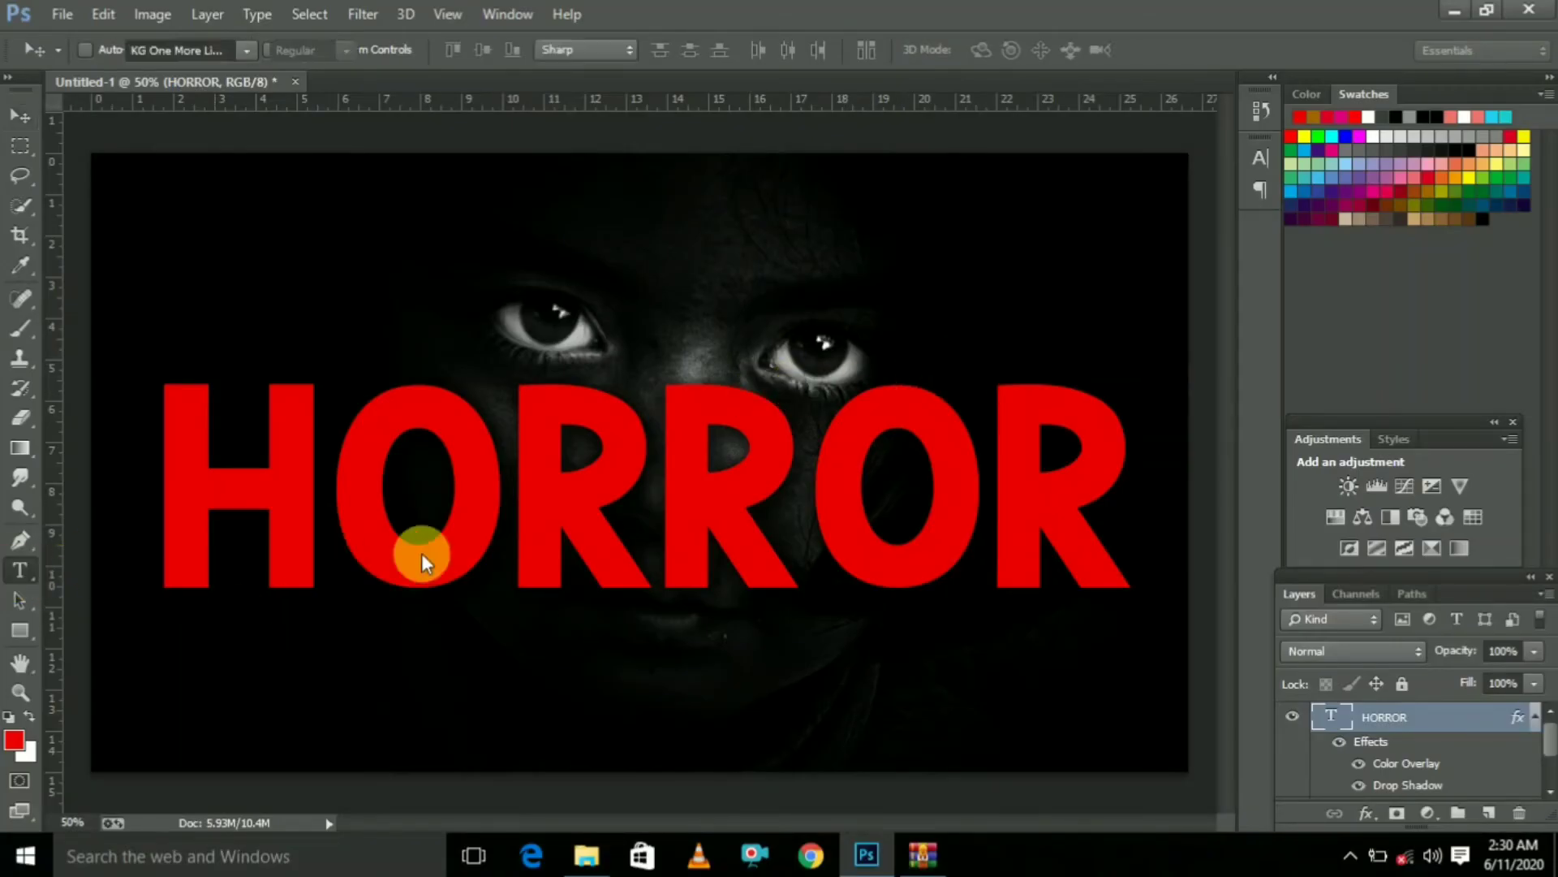
{"action": "left_click", "coordinate": [646, 520]}
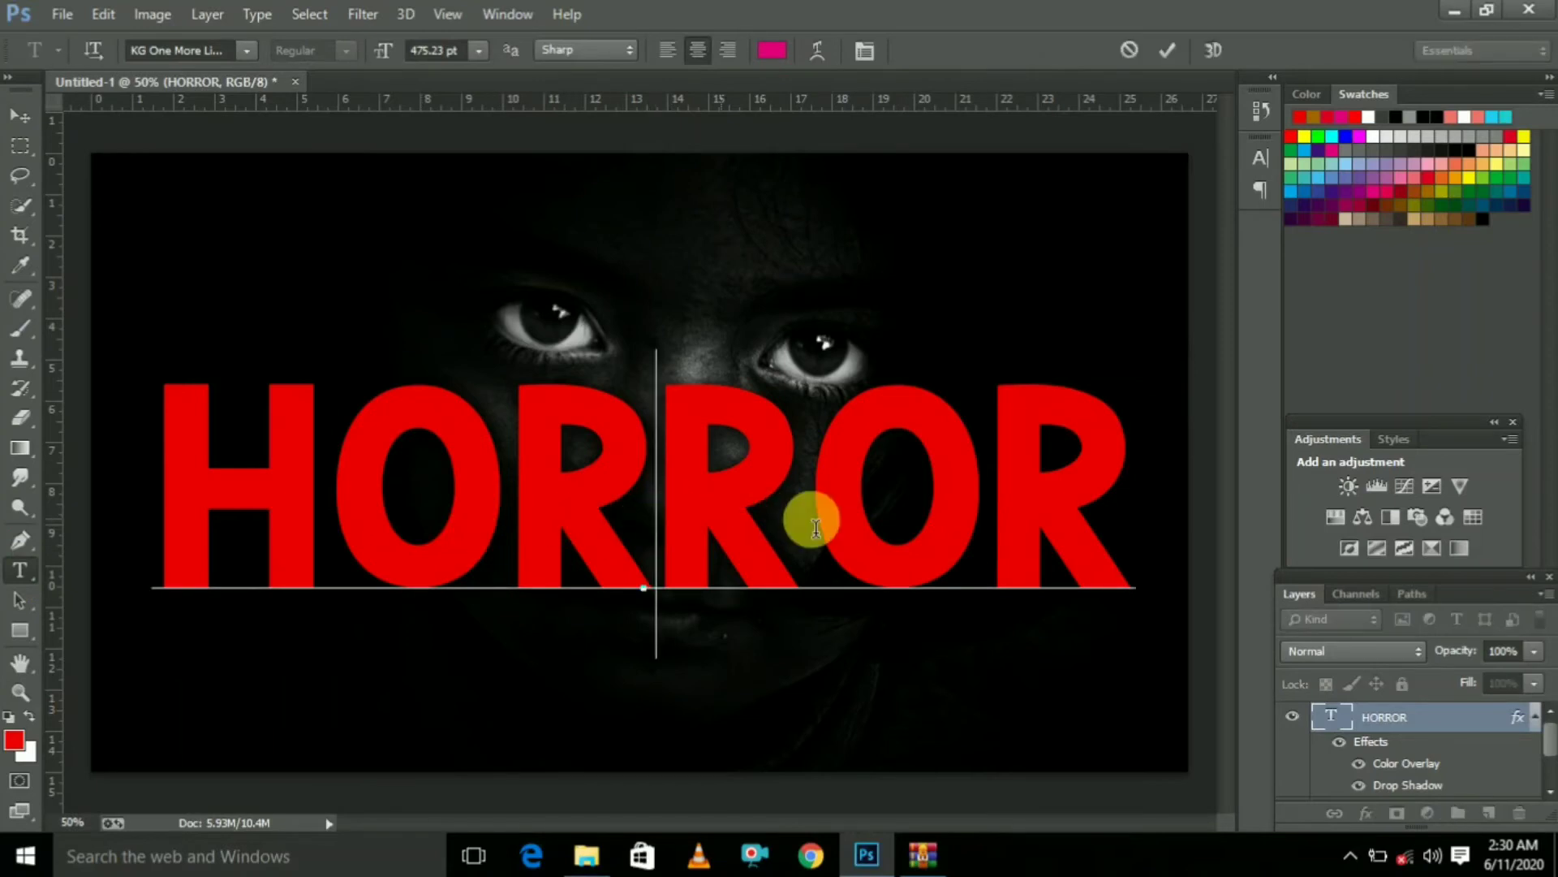
{"action": "left_click_drag", "start_coordinate": [1089, 522], "coordinate": [209, 488]}
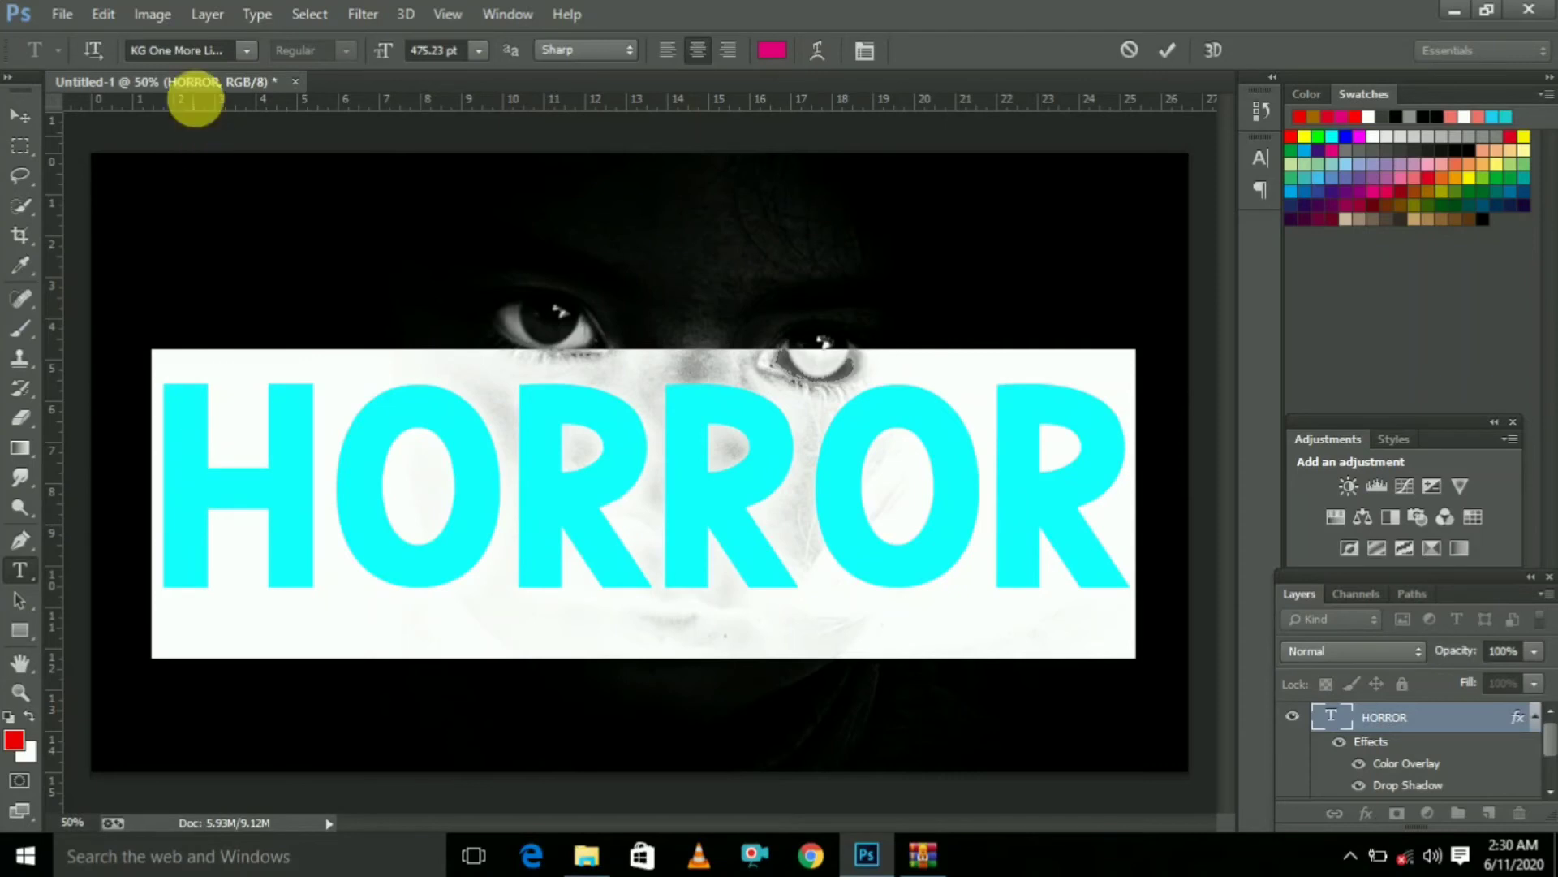
{"action": "left_click", "coordinate": [200, 61]}
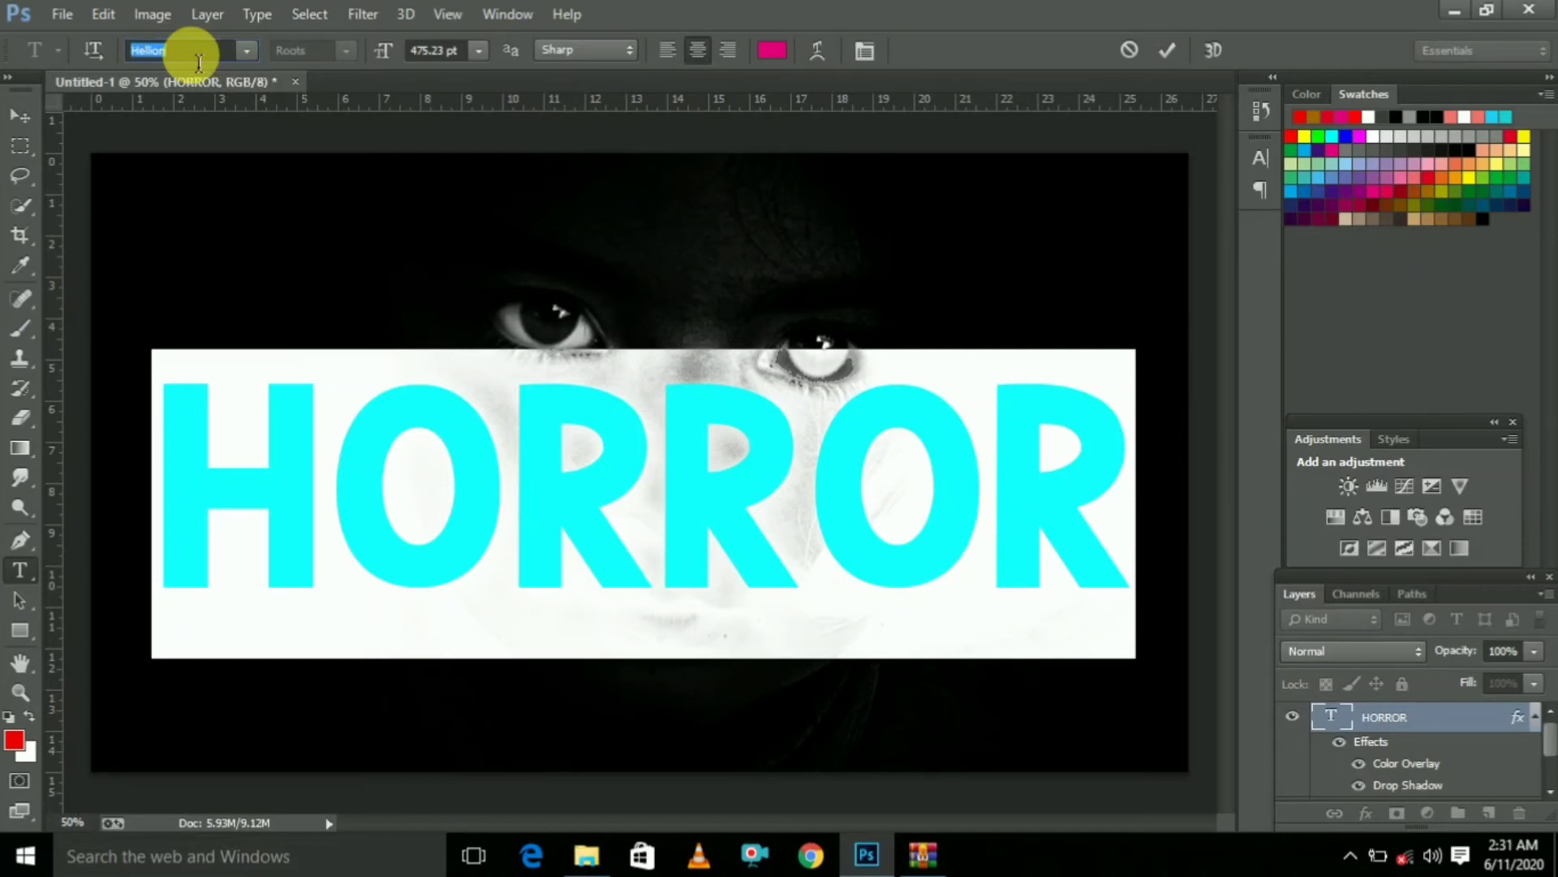
{"action": "key", "text": "Return"}
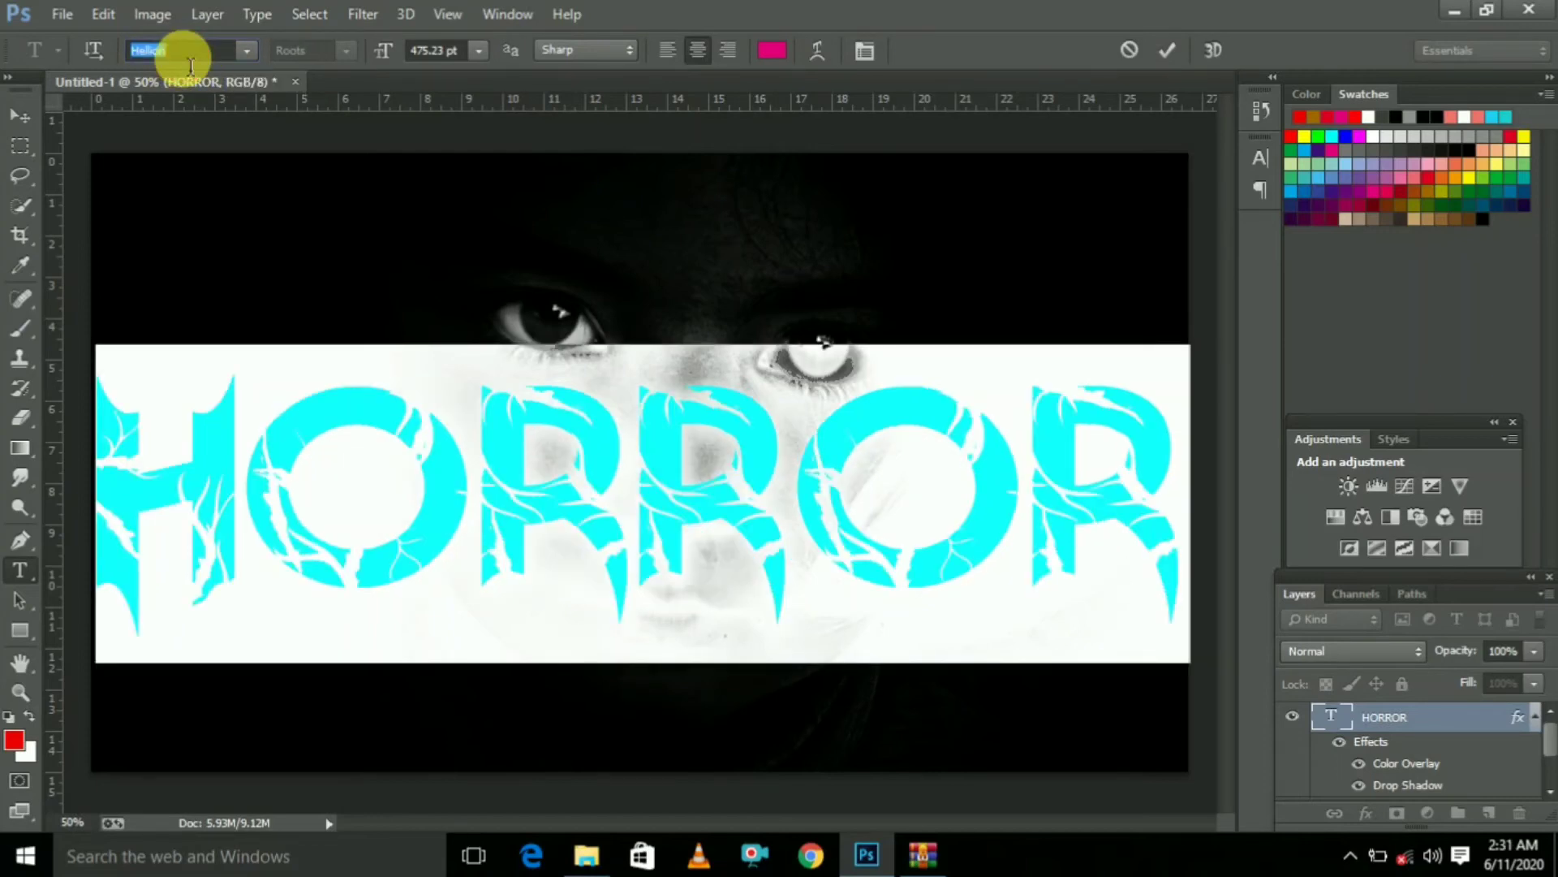
{"action": "left_click", "coordinate": [192, 63]}
{"action": "left_click", "coordinate": [25, 116]}
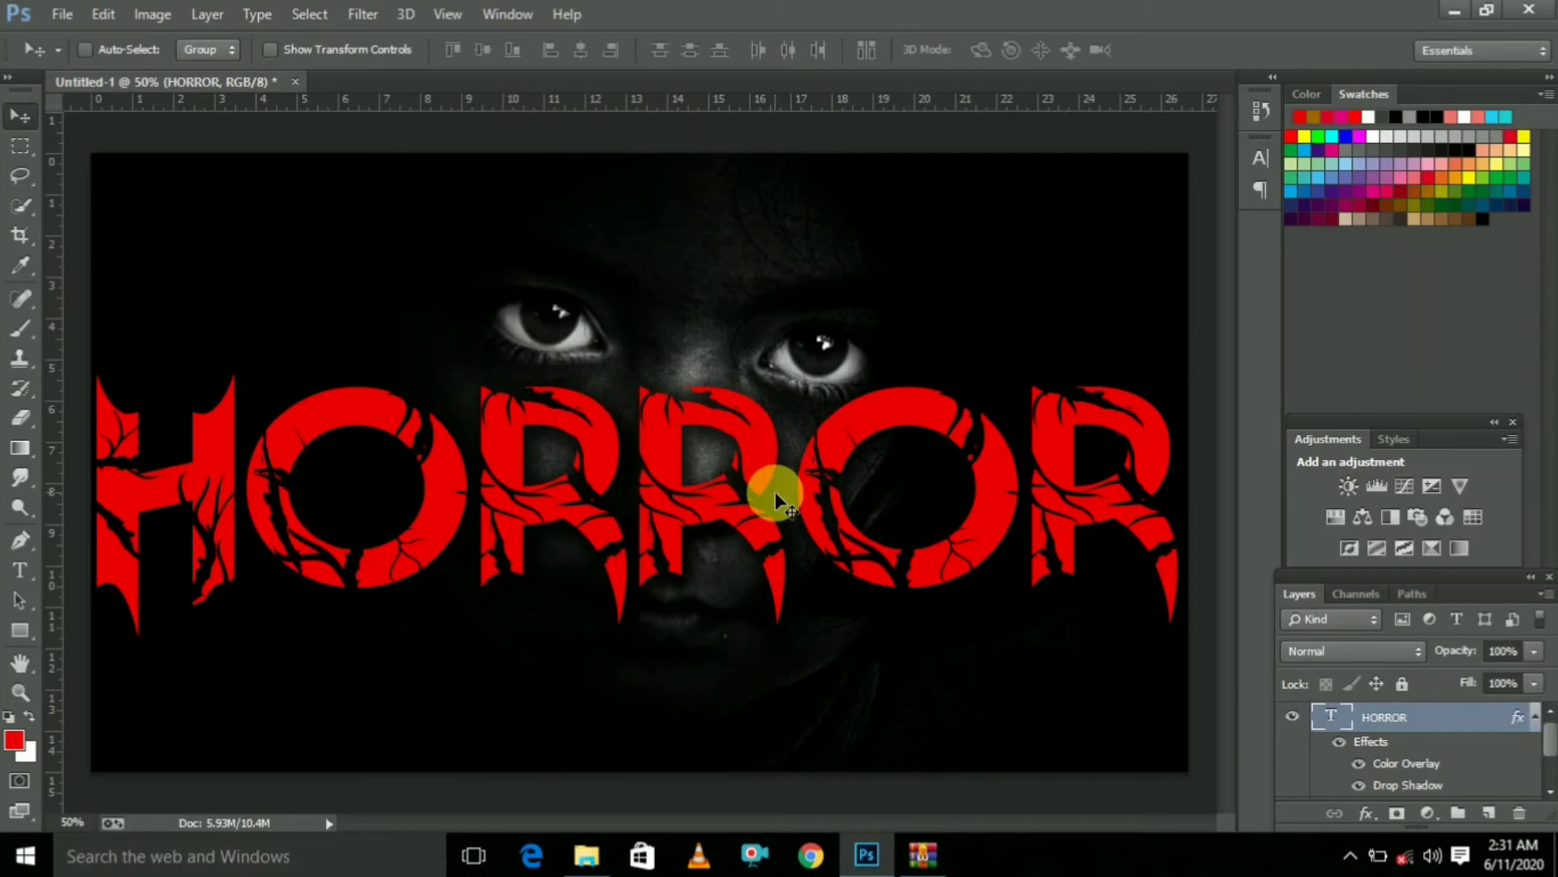
Scale the HORROR text to about 96% and re-centre it over the face.
{"action": "key", "text": "ctrl+t"}
{"action": "left_click_drag", "start_coordinate": [1190, 663], "coordinate": [1148, 644]}
{"action": "left_click_drag", "start_coordinate": [803, 520], "coordinate": [826, 513]}
{"action": "key", "text": "Return"}
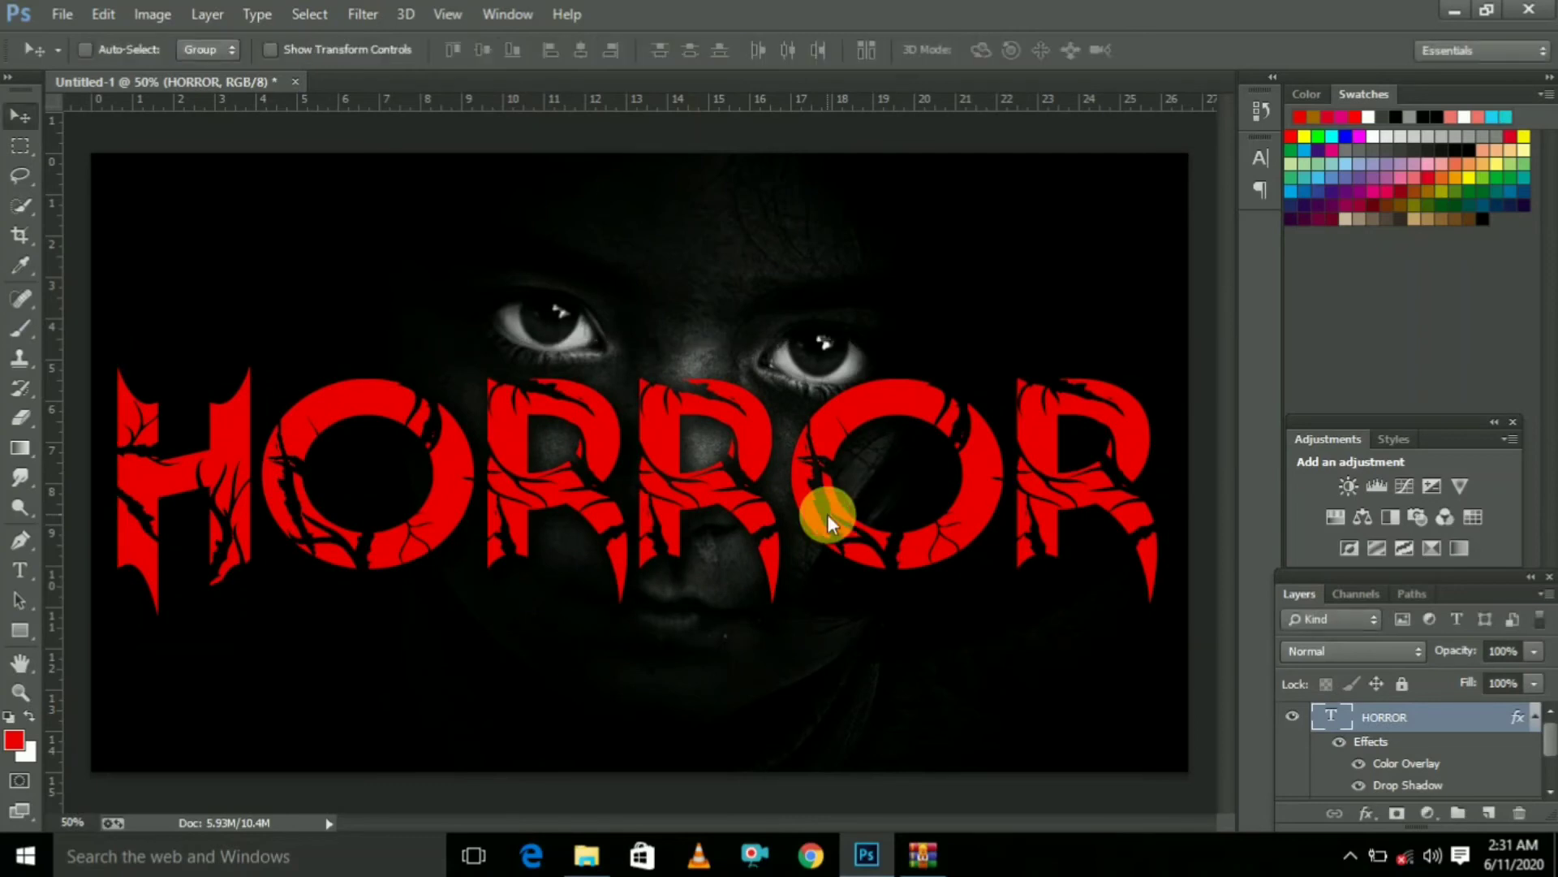
Stretch the HORROR text slightly taller, nudge it down, and minimize Photoshop.
{"action": "key", "text": "ctrl+t"}
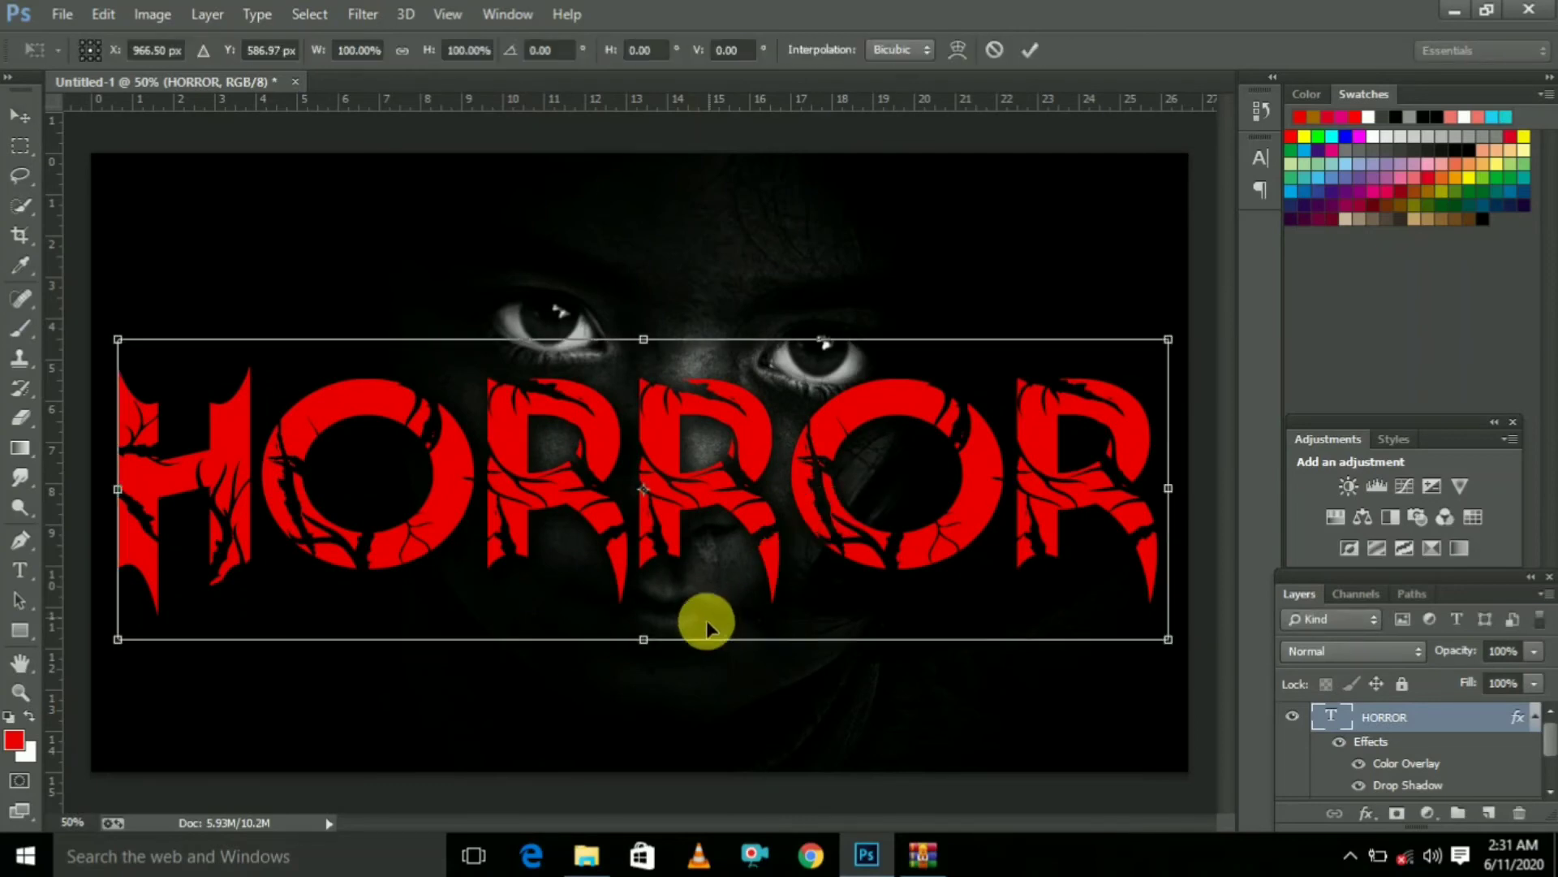
{"action": "left_click_drag", "start_coordinate": [647, 646], "coordinate": [646, 650]}
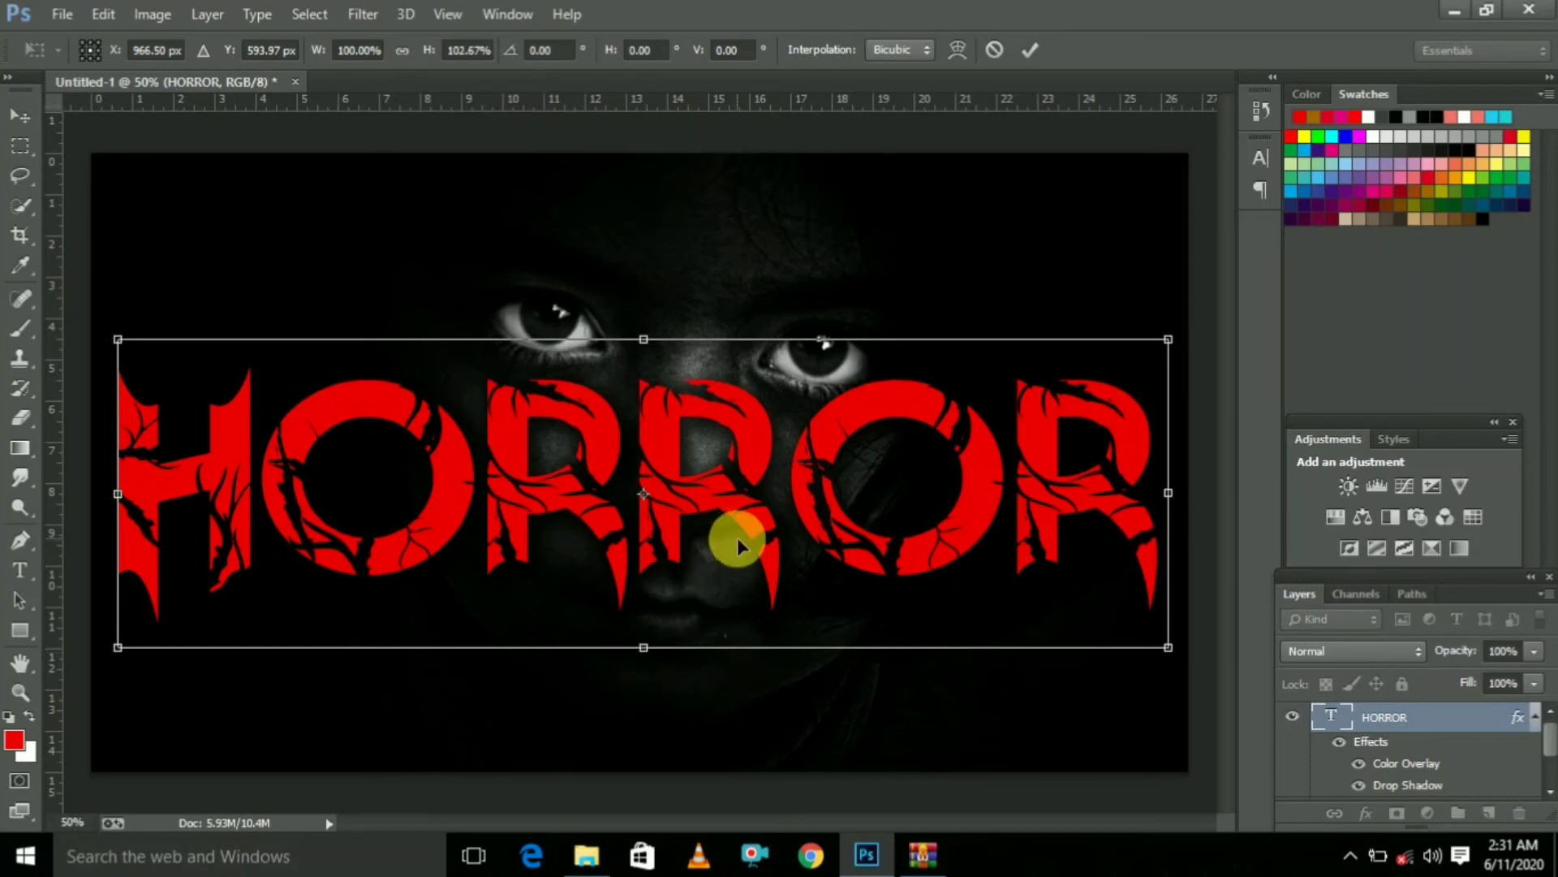
{"action": "key", "text": "Return"}
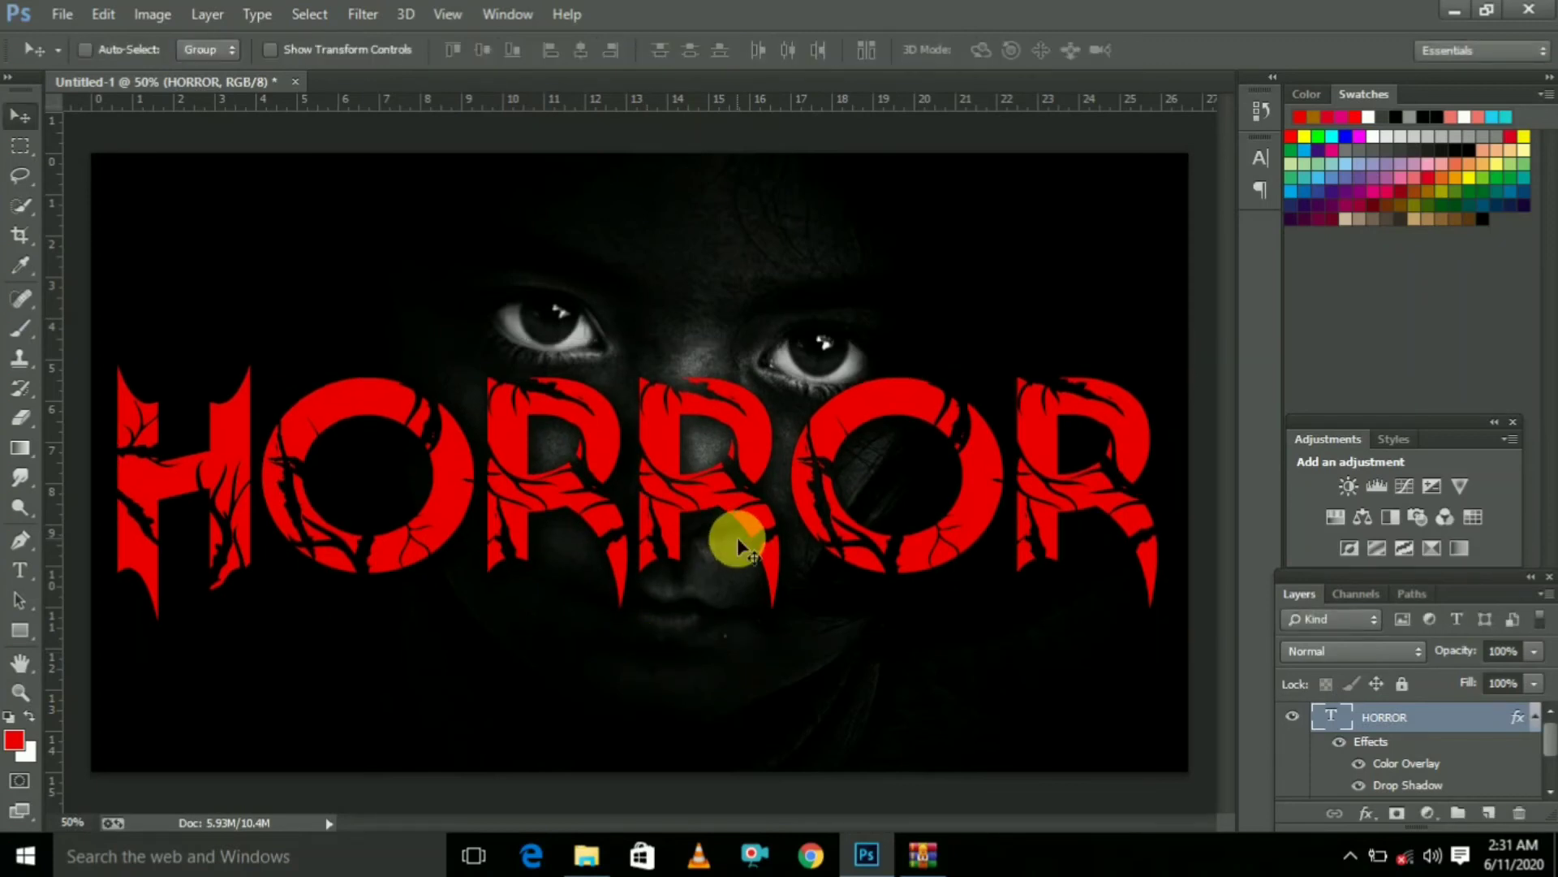
{"action": "key", "text": "Down"}
{"action": "key", "text": "Down"}
{"action": "key", "text": "Down"}
{"action": "key", "text": "Down"}
{"action": "key", "text": "Down"}
{"action": "key", "text": "Down"}
{"action": "key", "text": "Down"}
{"action": "key", "text": "Down"}
{"action": "key", "text": "Down"}
{"action": "key", "text": "Down"}
{"action": "key", "text": "Down"}
{"action": "key", "text": "Down"}
{"action": "key", "text": "Down"}
{"action": "key", "text": "Down"}
{"action": "key", "text": "Down"}
{"action": "key", "text": "Down"}
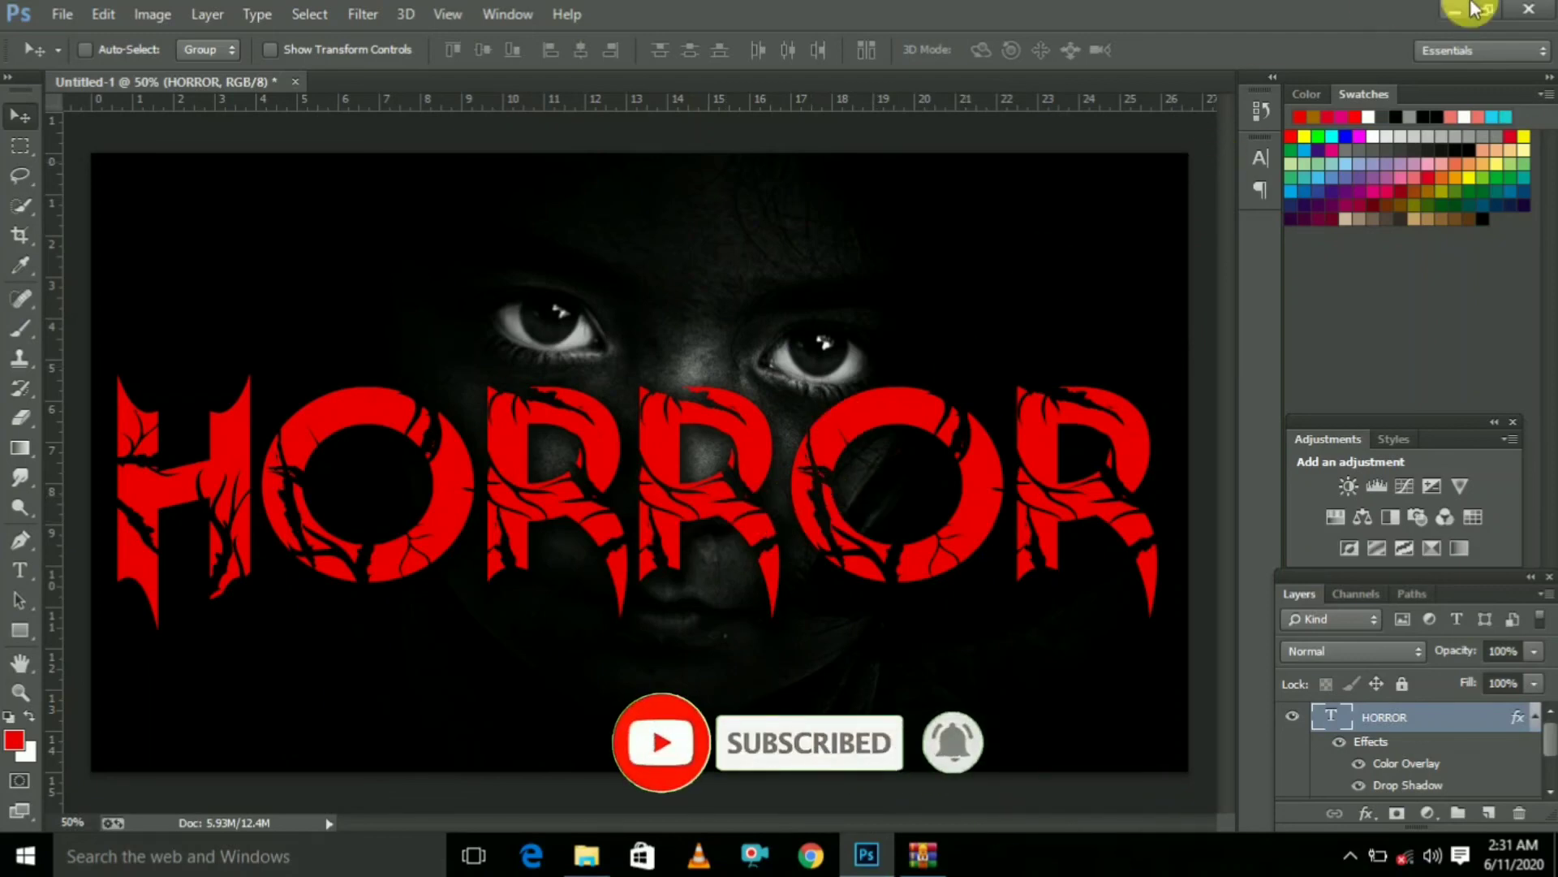
{"action": "left_click", "coordinate": [1452, 18]}
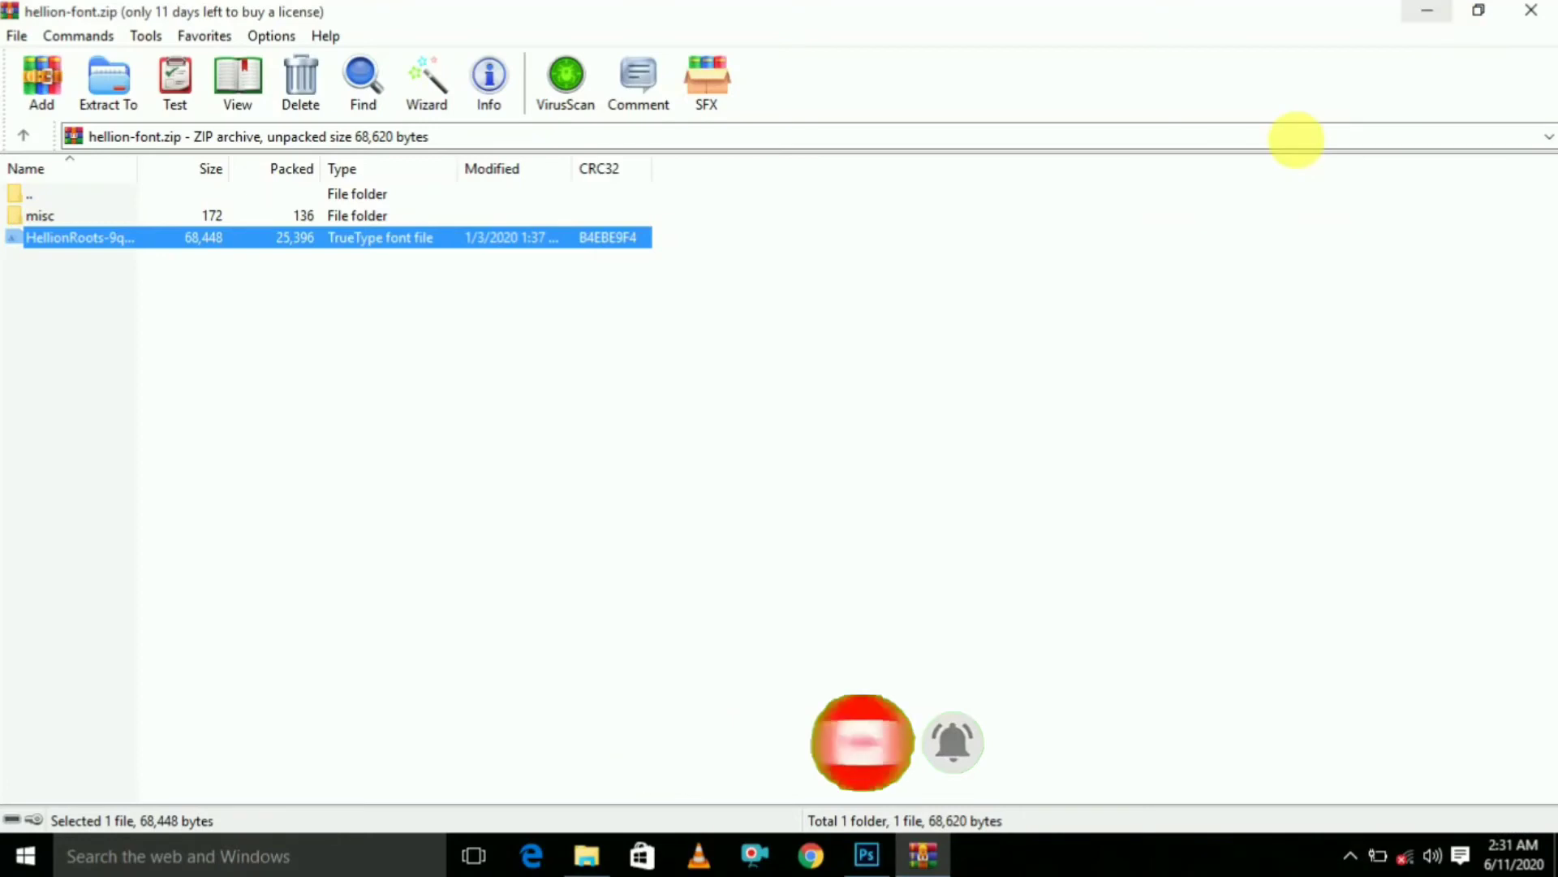
Close the WinRAR font archive and the fonts folder window.
{"action": "left_click", "coordinate": [1529, 9]}
{"action": "key", "text": "alt+F4"}
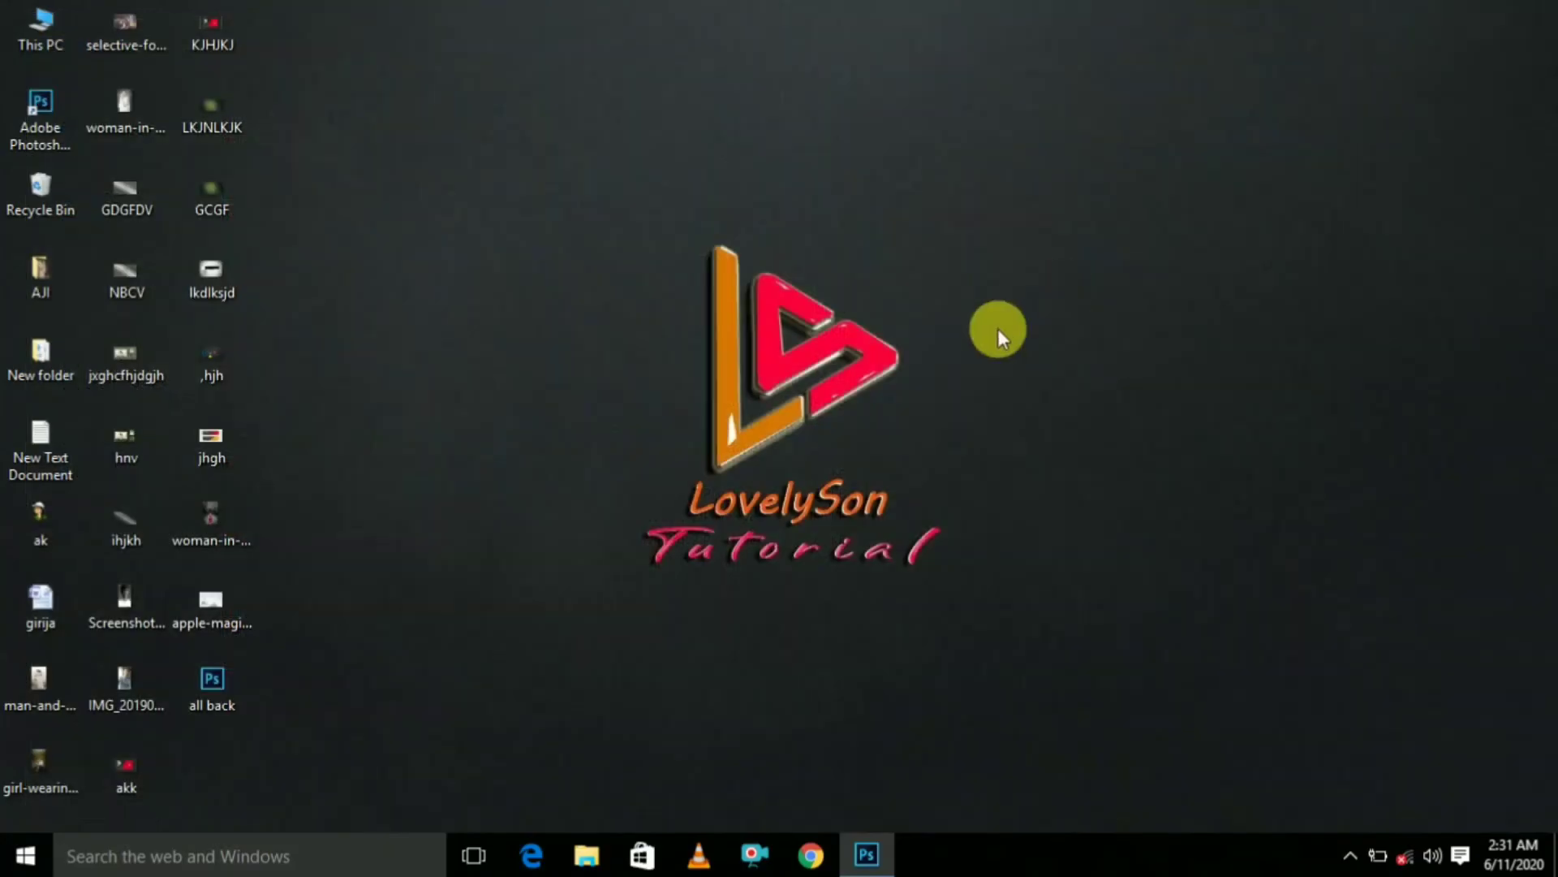